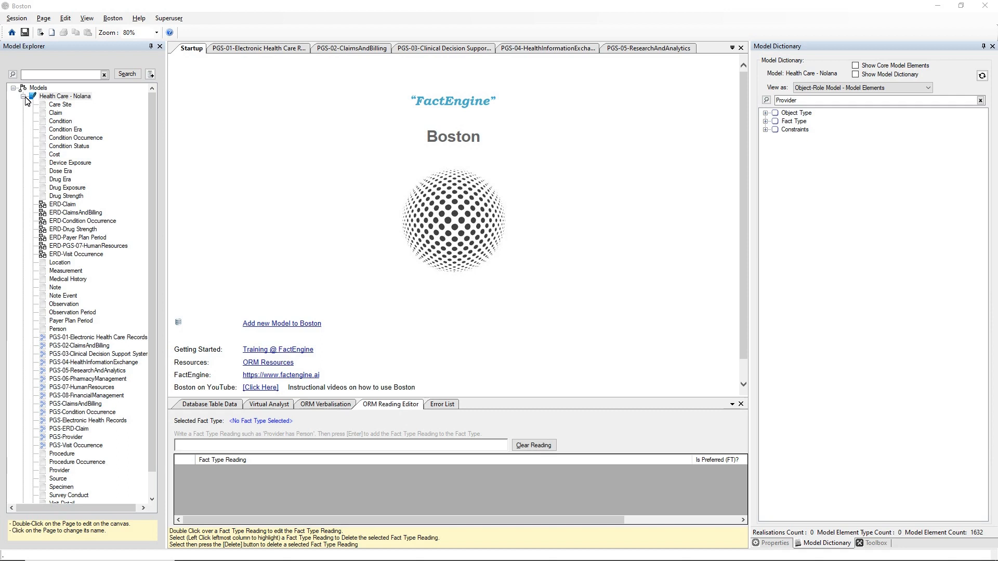
Step: Open the Health Care - Nolana model's glossary and look up the Claim term
right_click(61, 100)
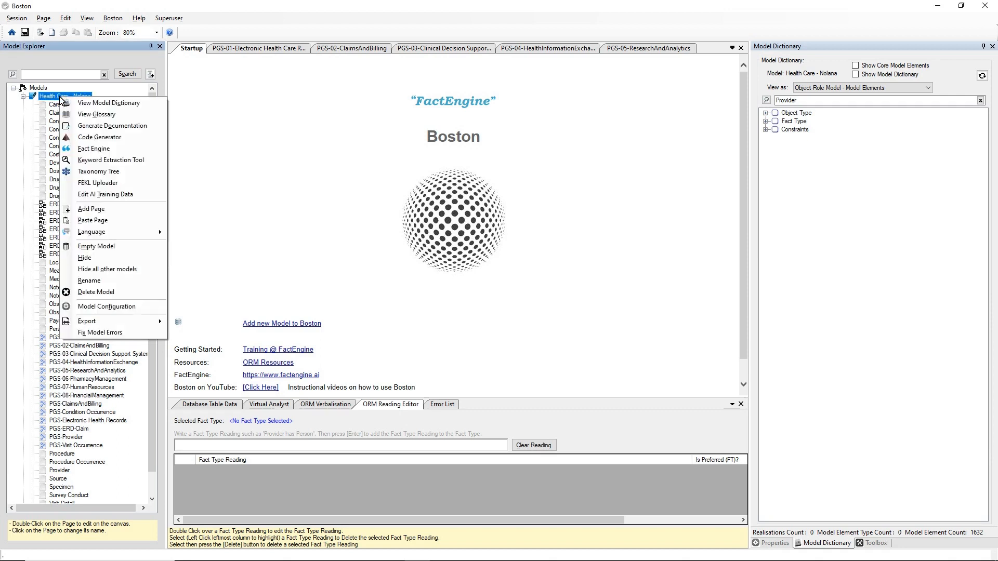
click(86, 115)
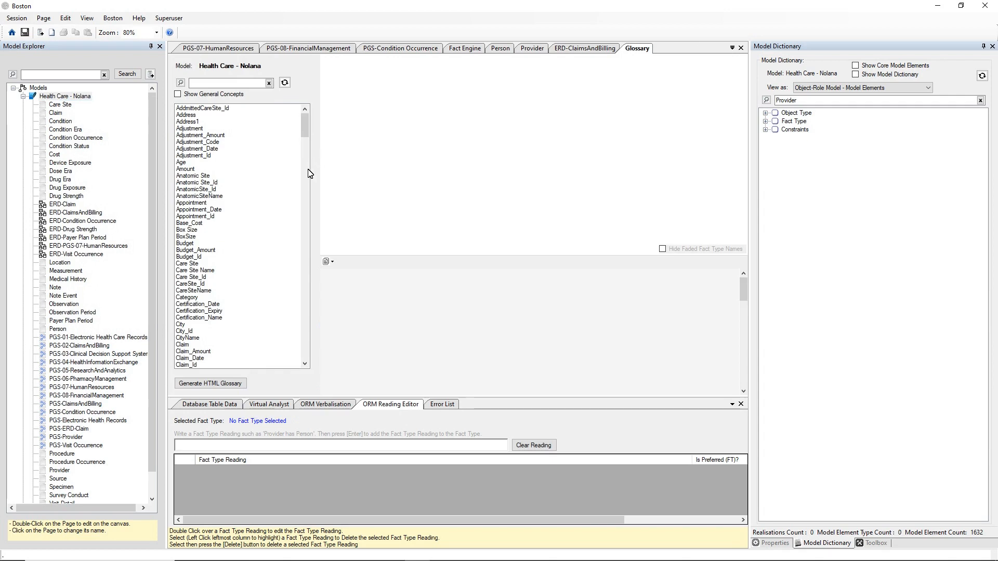
click(182, 346)
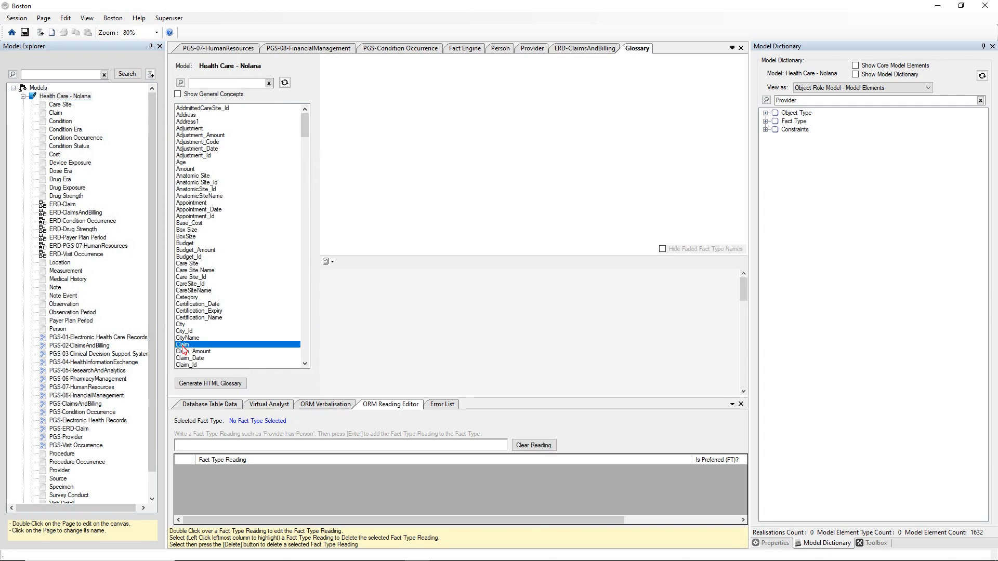
Step: Scroll through Claim's fact types and hide the faded fact type names
click(305, 364)
click(306, 365)
click(306, 365)
click(305, 365)
click(305, 364)
click(306, 365)
click(306, 364)
click(306, 365)
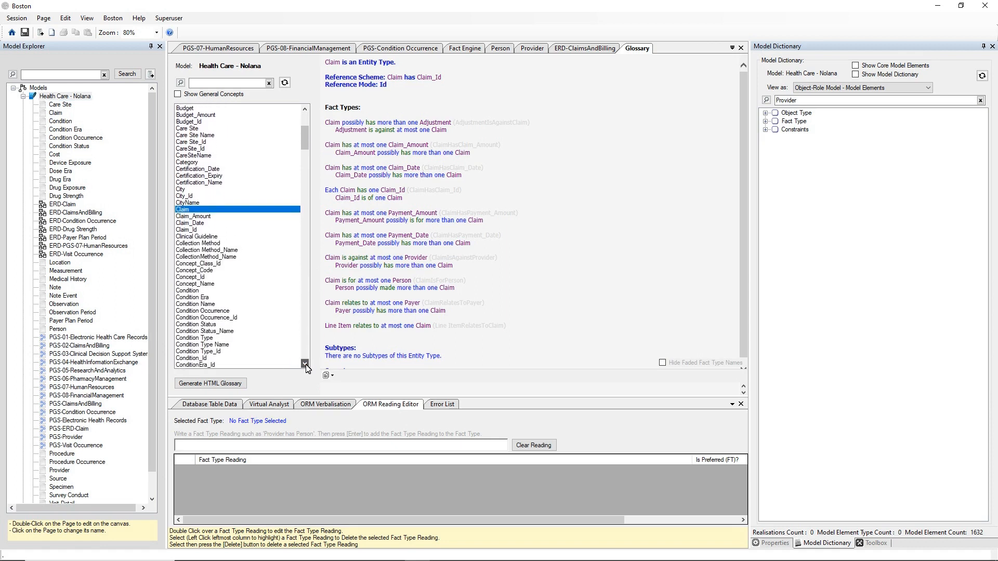
click(305, 364)
click(306, 365)
click(306, 365)
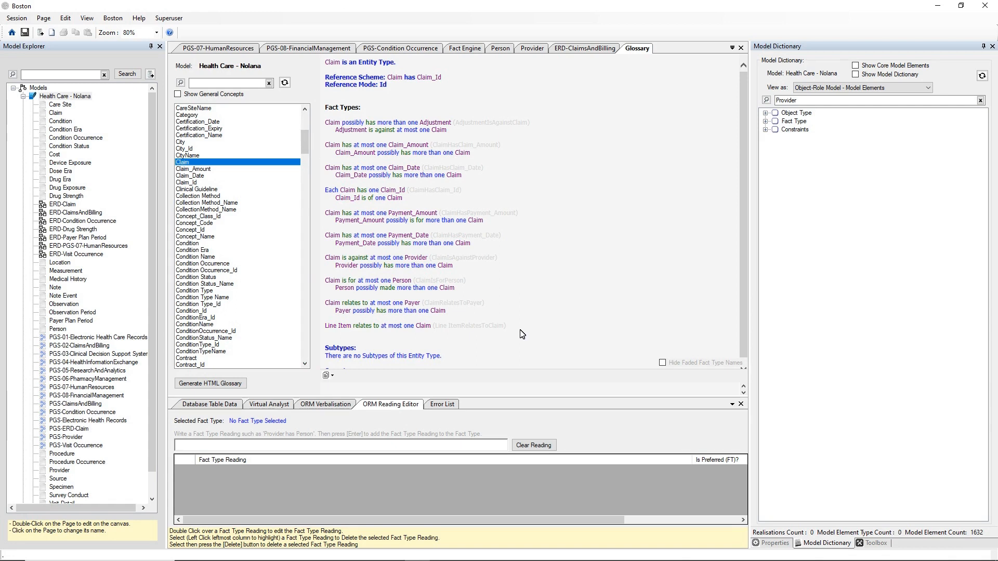
click(663, 363)
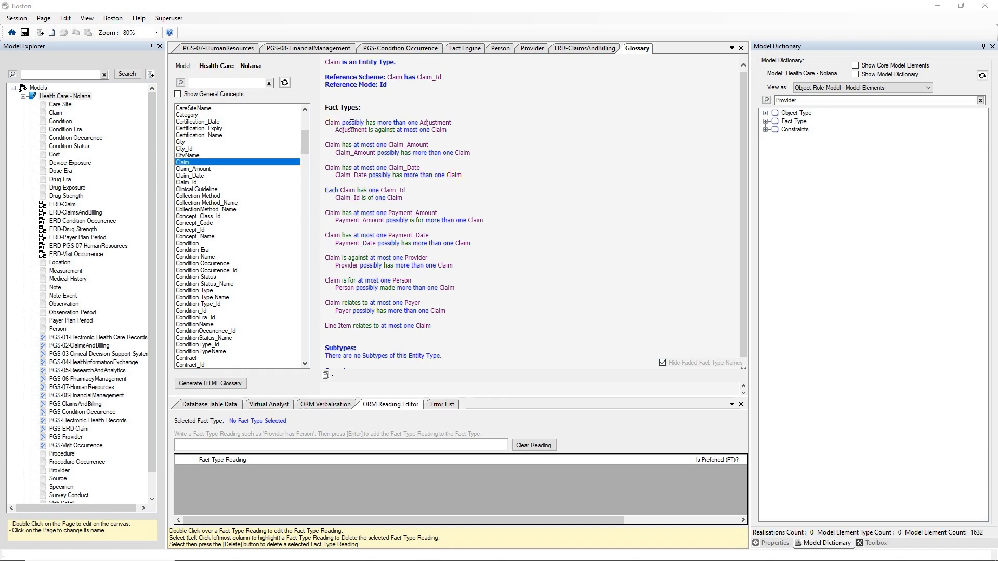
Step: Follow the Adjustment link in Claim's glossary text to its entry
click(435, 125)
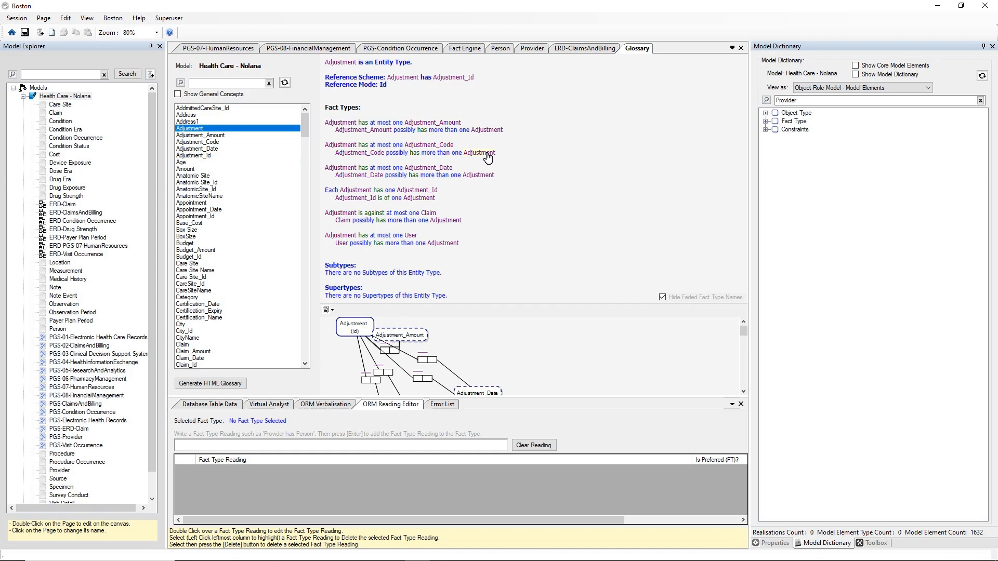
Step: Enlarge the glossary diagram, shift Adjustment_Amount right of Adjustment, then restore the text pane
drag(471, 314, 490, 182)
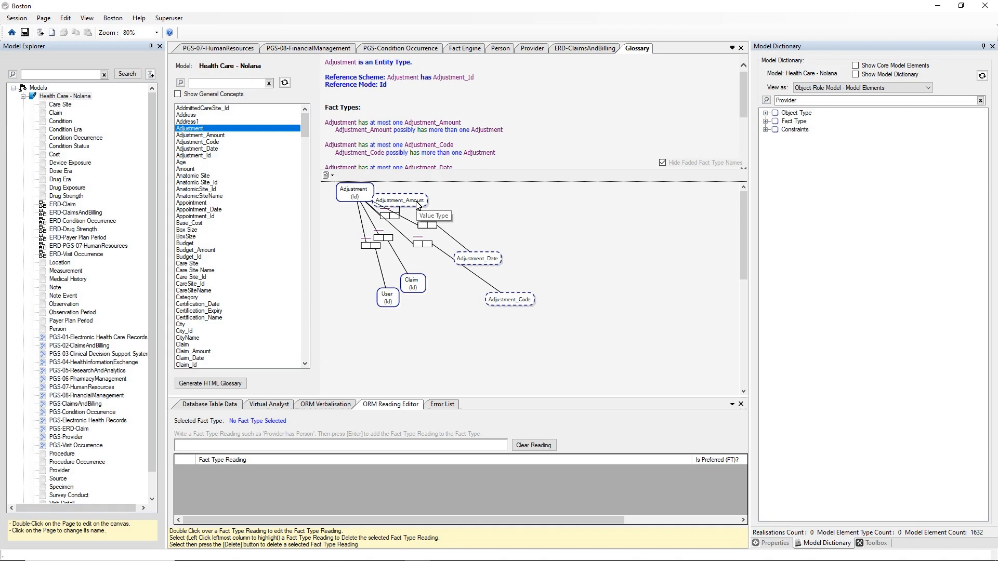
click(401, 201)
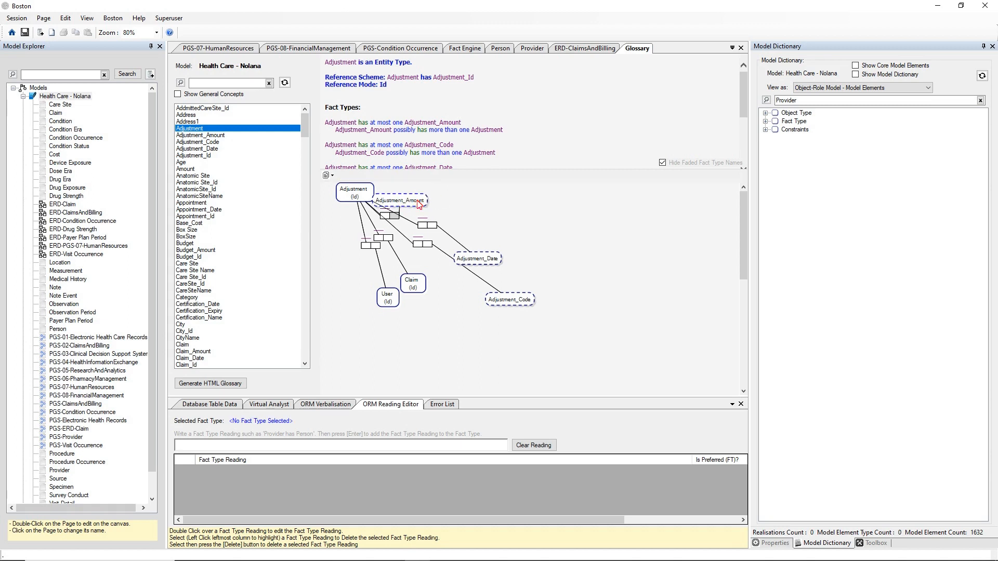
drag(419, 204, 465, 200)
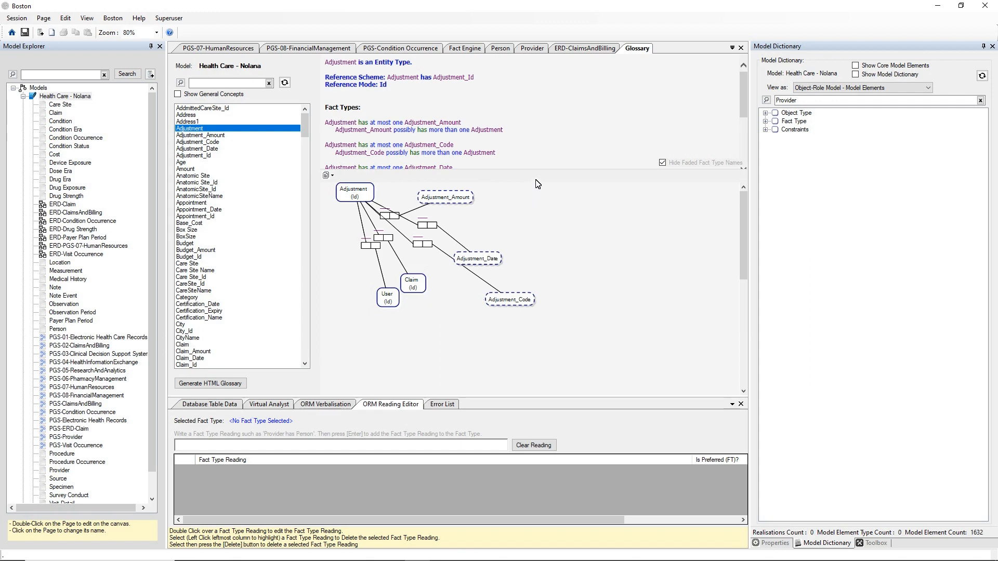
drag(537, 182, 534, 353)
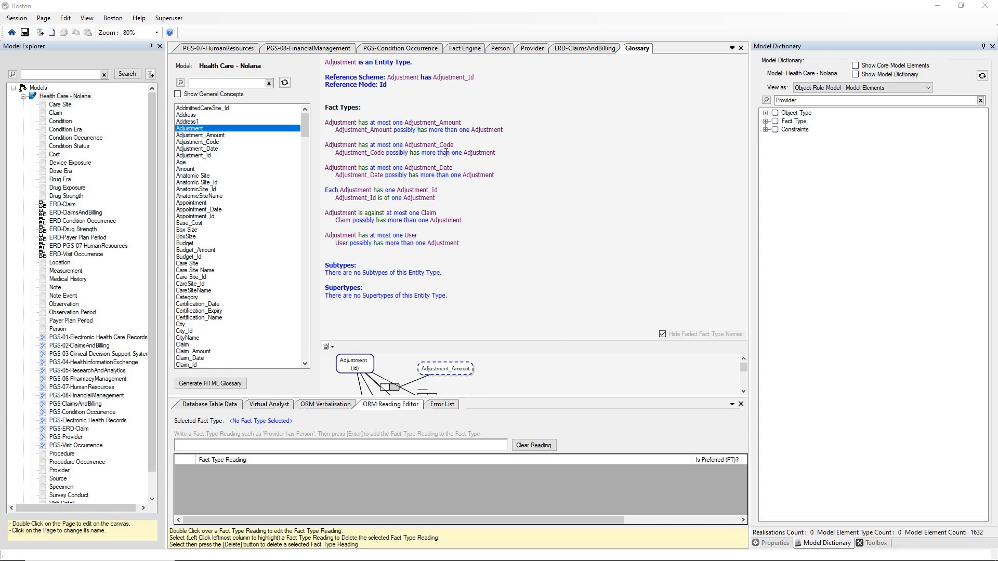
Step: Show Adjustment_Amount's glossary entry and ORM verbalisation, a TextVariableLength value type
click(435, 124)
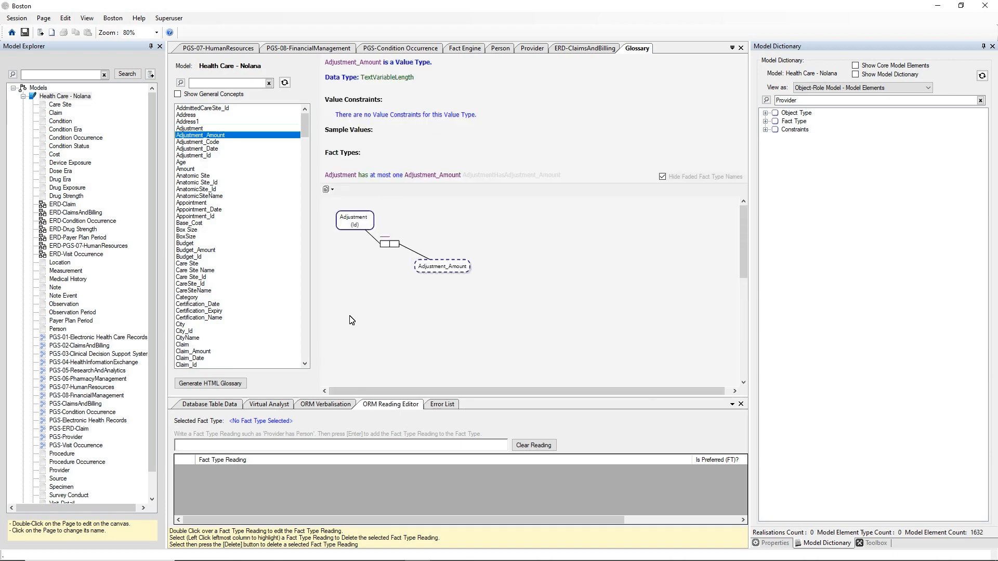
click(333, 406)
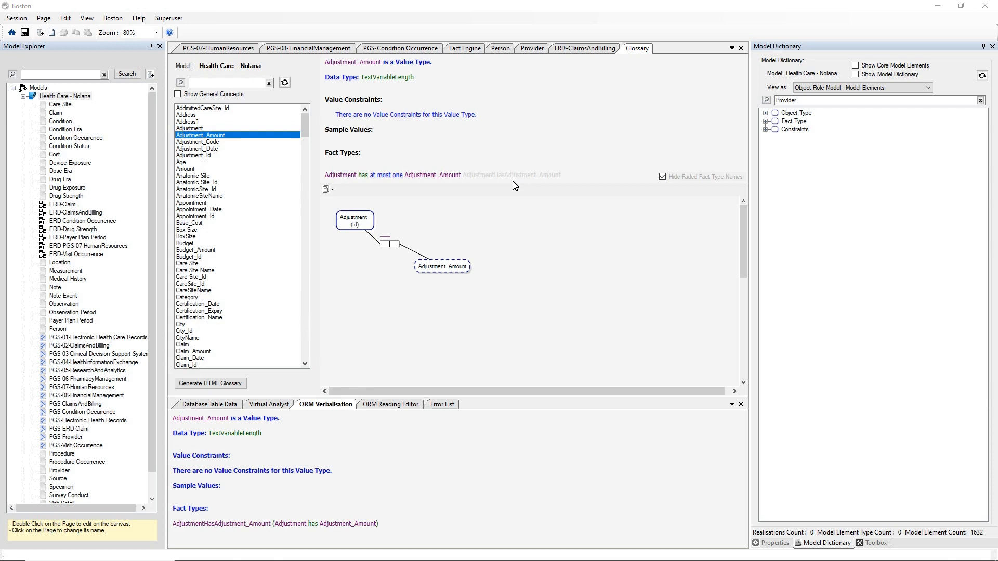
drag(516, 196, 509, 278)
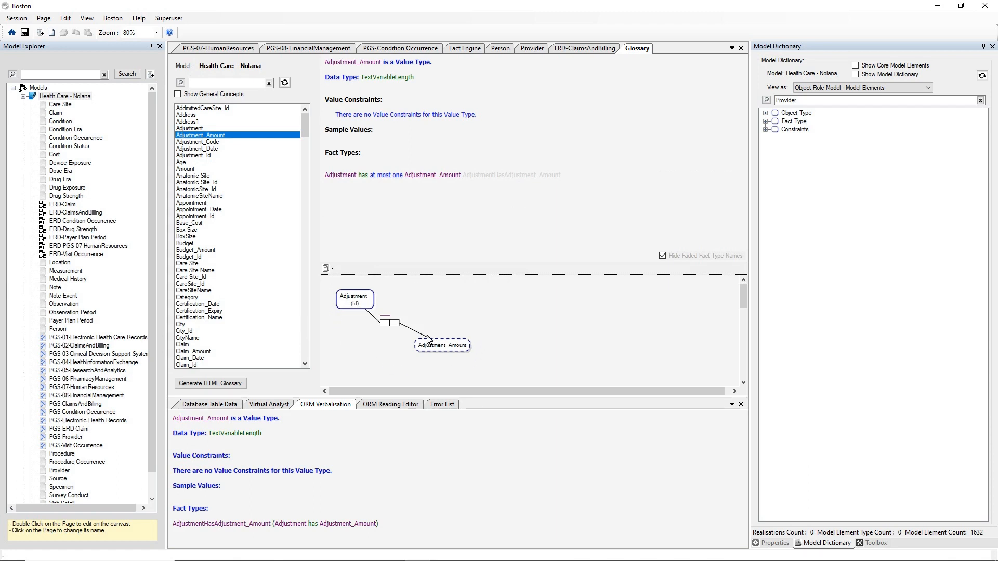
Step: Open the PGS-01-Electronic Health Care Records property graph page from the Model Explorer
double_click(89, 338)
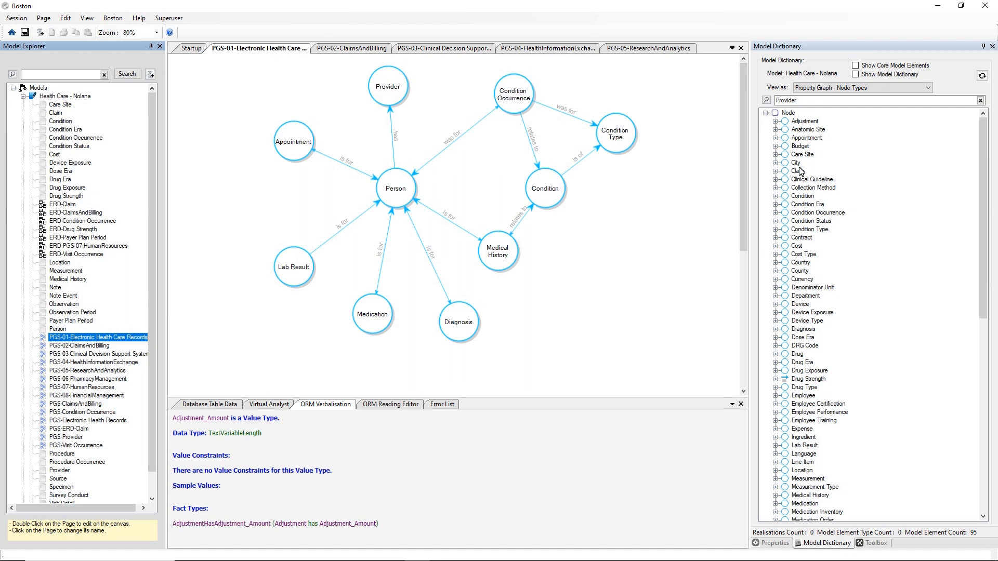
Step: Browse the Model Dictionary node types and select the Person node on the graph
drag(980, 128, 980, 314)
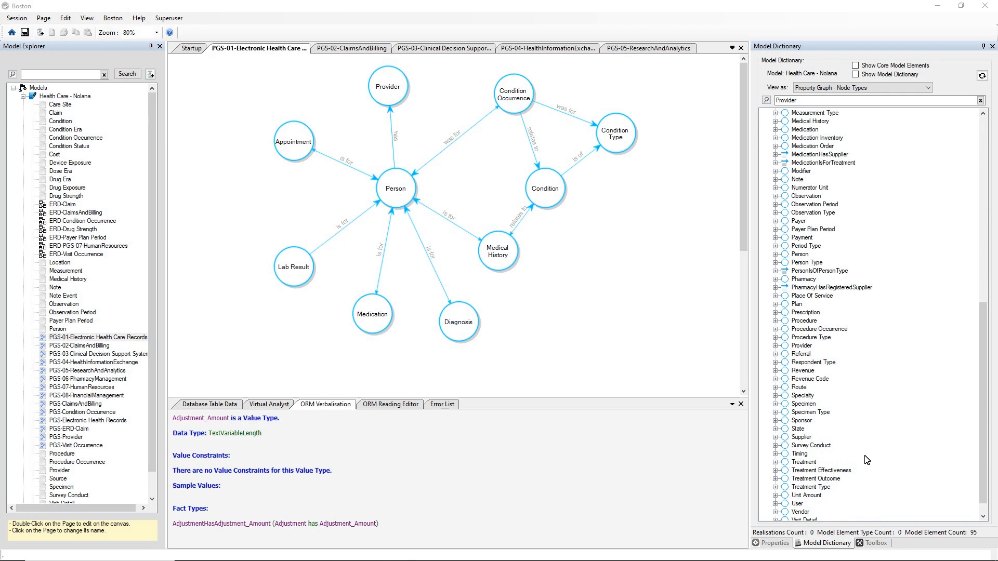
drag(984, 394, 981, 193)
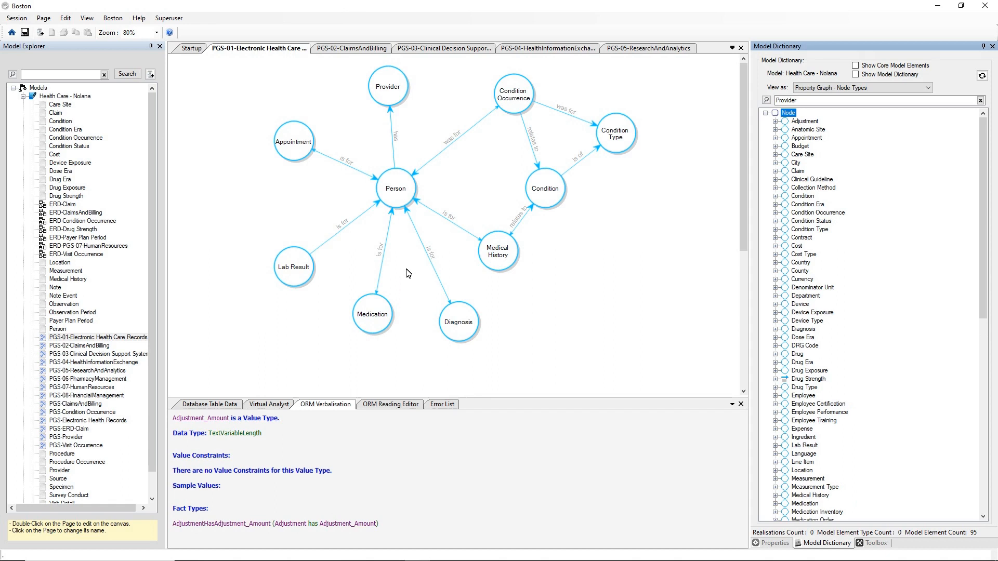
click(399, 195)
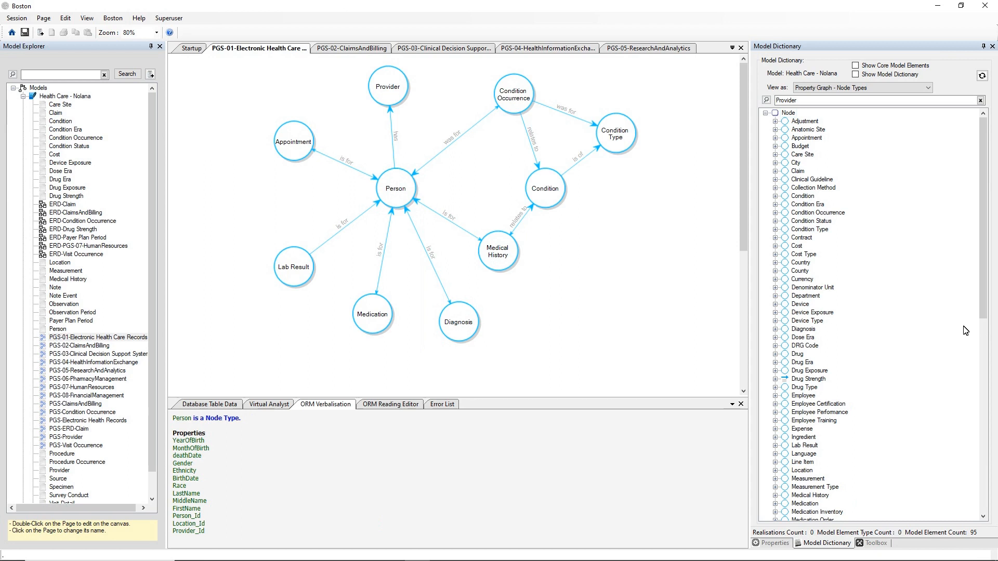
Step: Scroll through Person's verbalised properties, YearOfBirth to Provider_Id
mouse_move(986, 169)
mouse_down()
mouse_move(996, 393)
mouse_move(996, 154)
mouse_up()
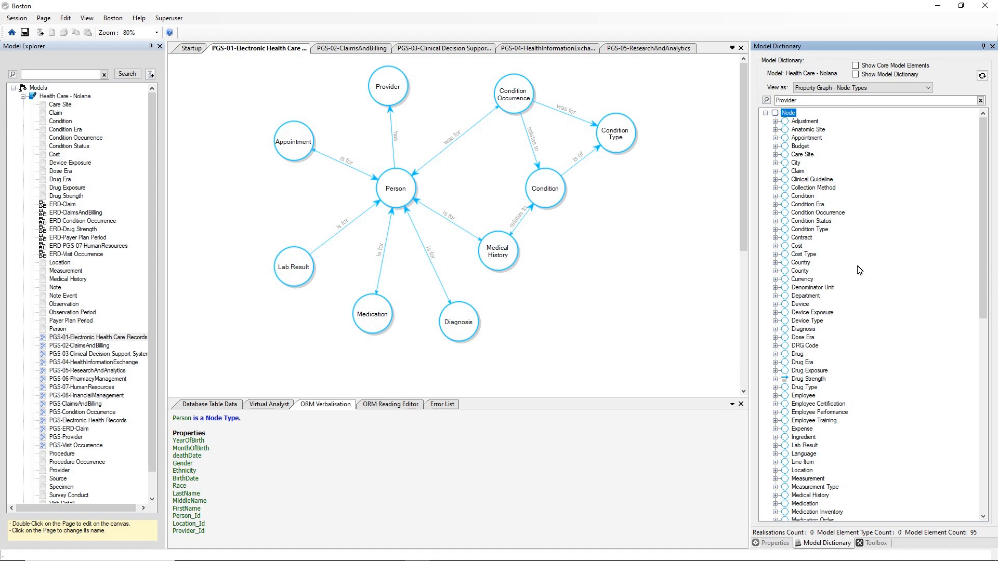
scroll(863, 260, down, 1)
scroll(870, 243, down, 9)
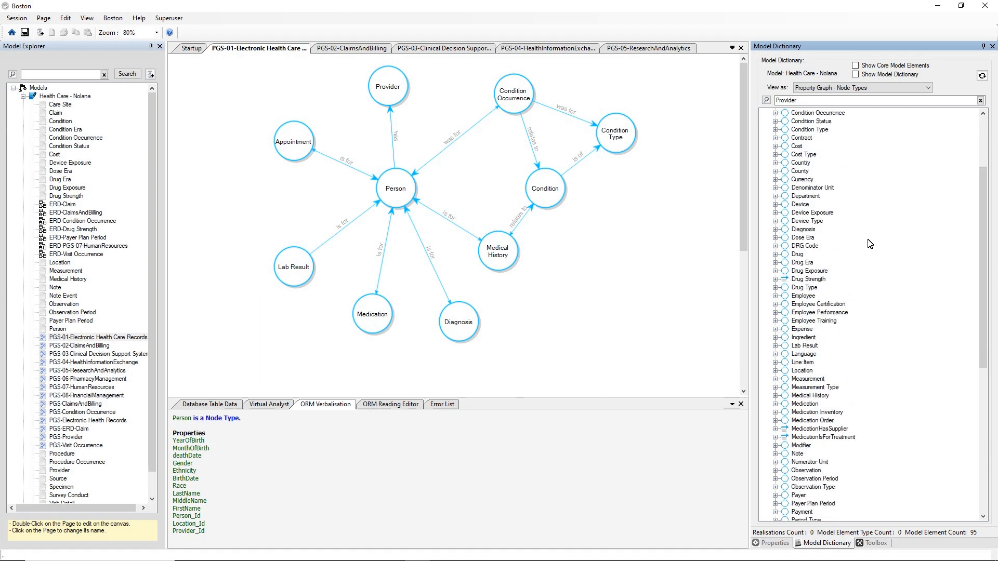
scroll(870, 244, down, 6)
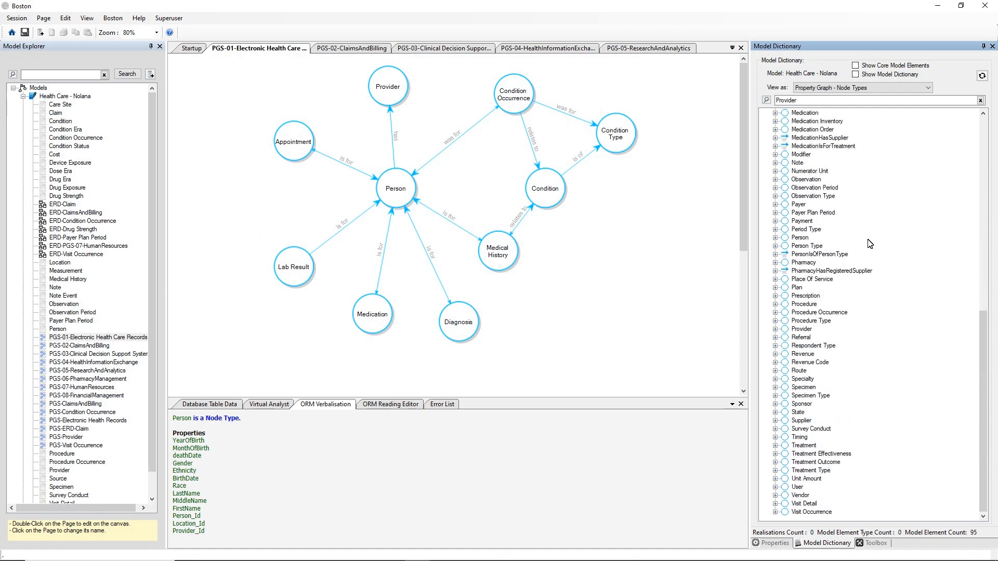
scroll(870, 243, up, 13)
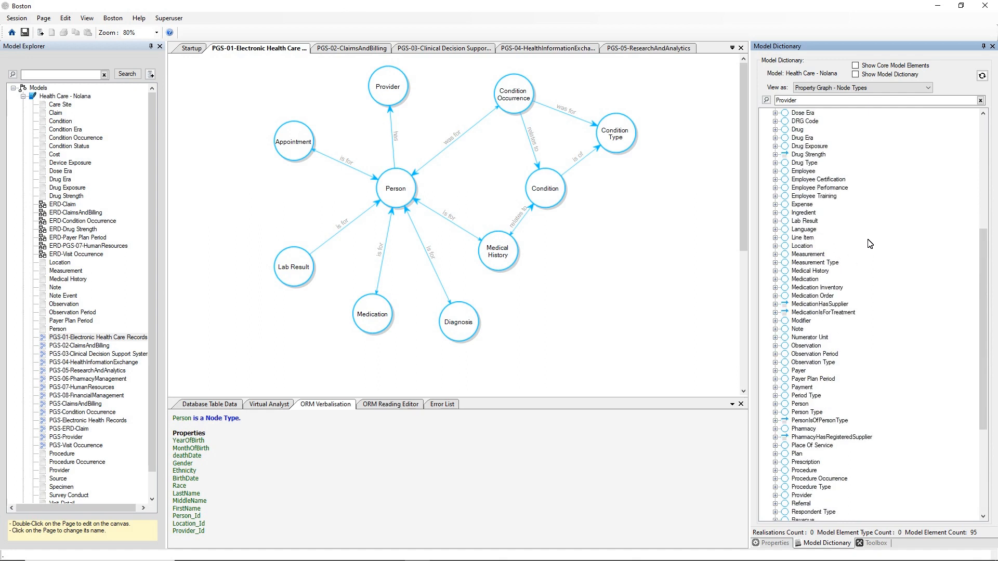
scroll(870, 244, up, 3)
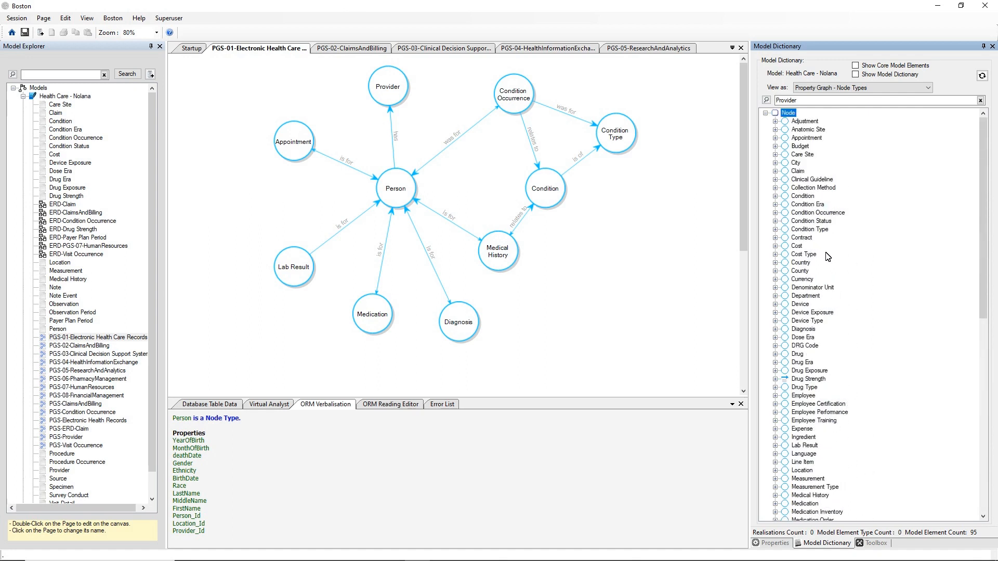
Step: Morph the Person node into the ERD-ClaimsAndBilling entity-relationship diagram
right_click(391, 192)
mouse_move(427, 197)
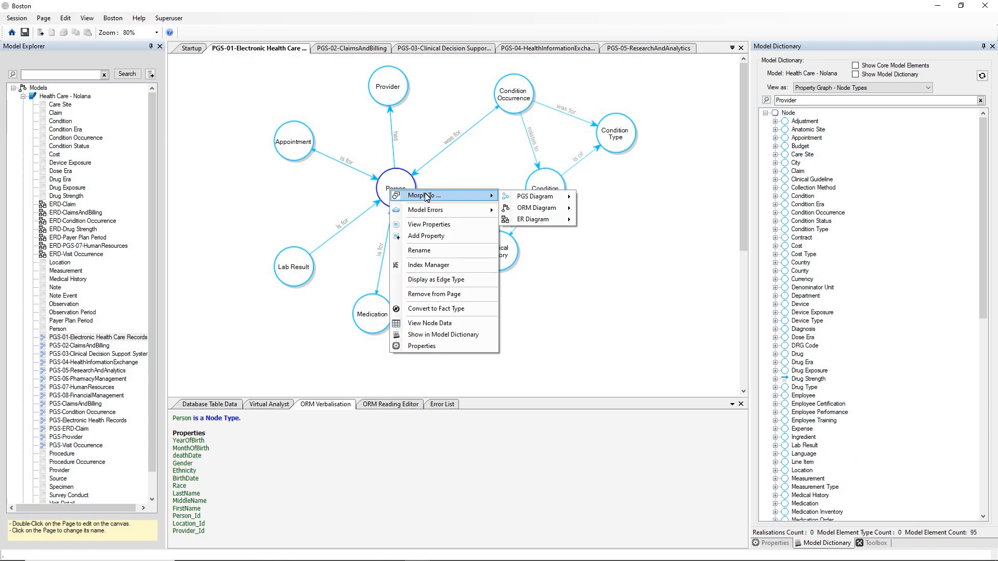
mouse_move(527, 213)
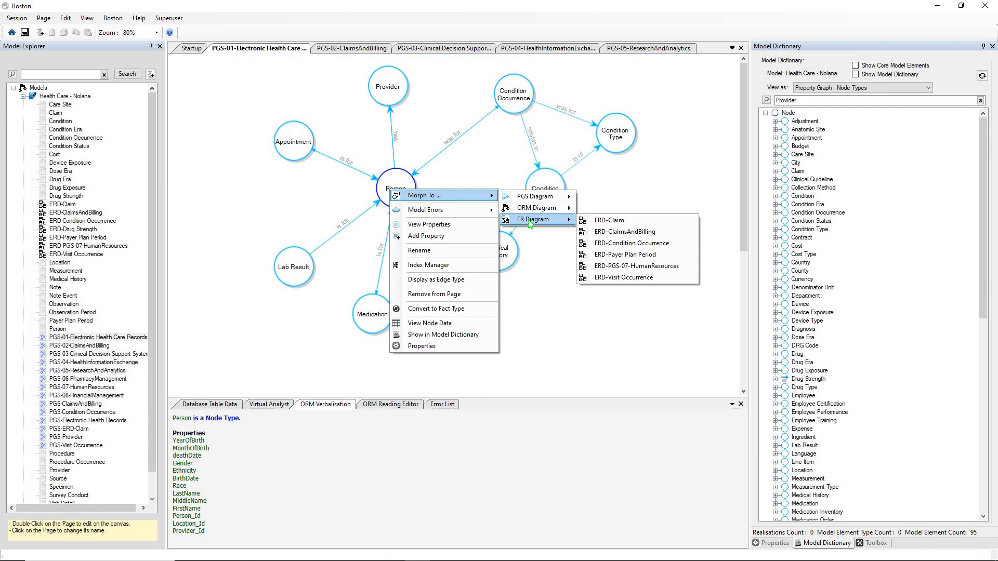
click(607, 234)
click(448, 252)
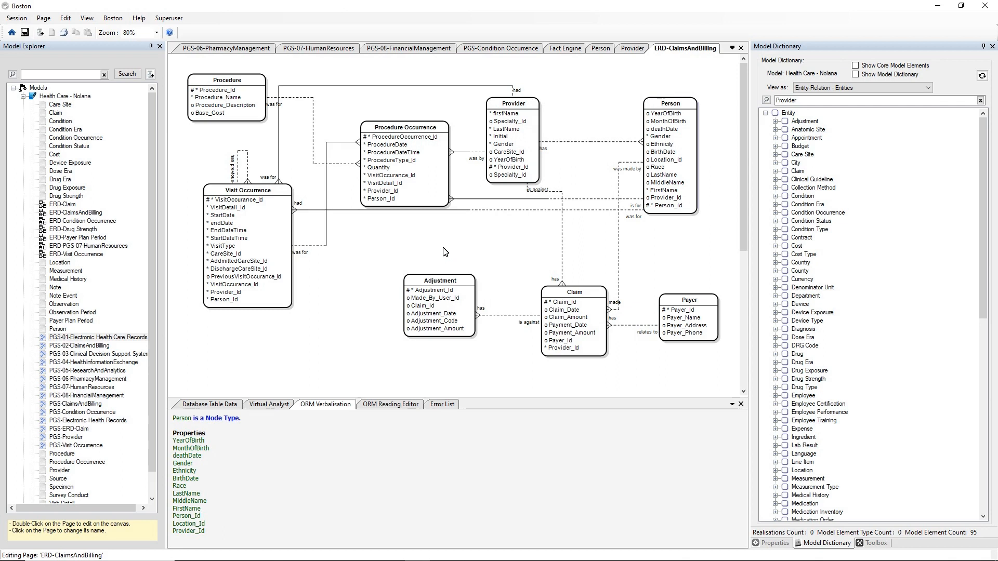
Step: Select the Claim entity to verbalise it with primary key Claim_PK1 over Claim_Id
click(556, 292)
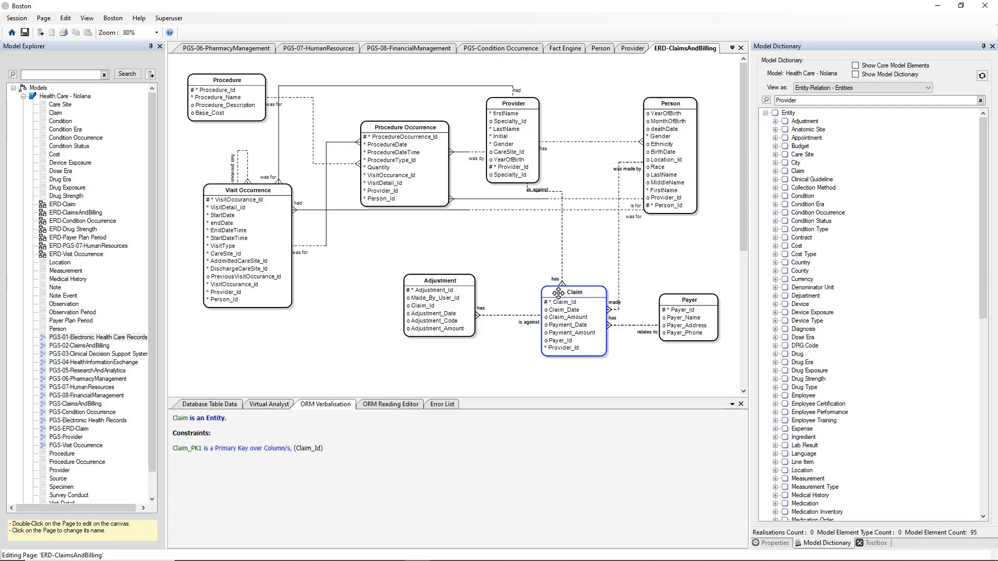
Step: Morph the Claim entity into the PGS-02-ClaimsAndBilling property graph
right_click(558, 293)
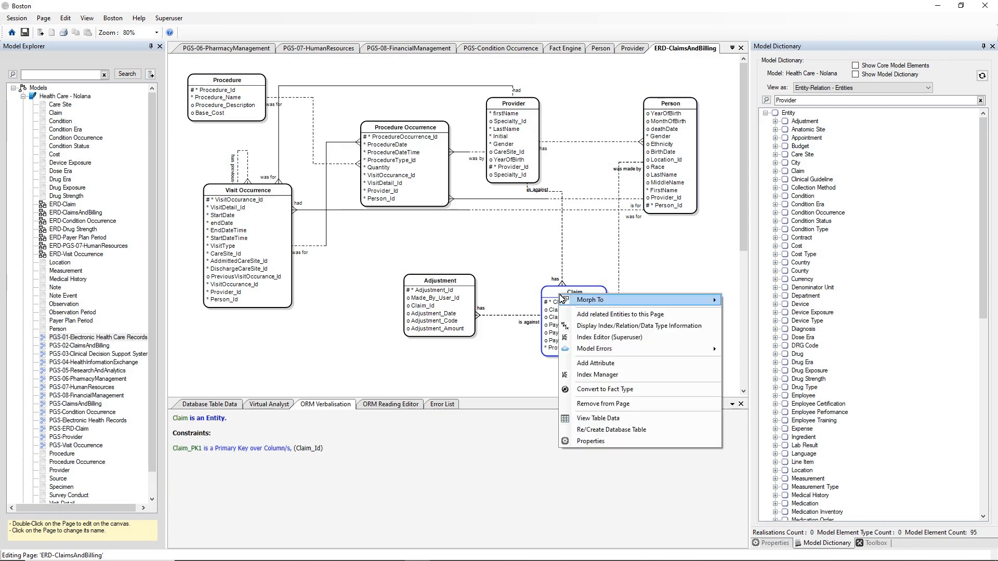
mouse_move(570, 300)
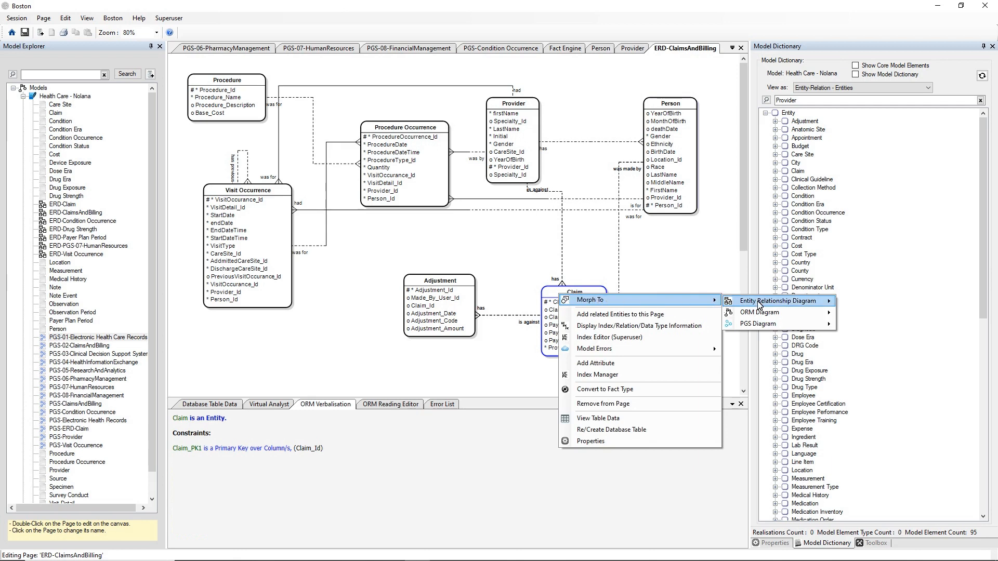
mouse_move(774, 315)
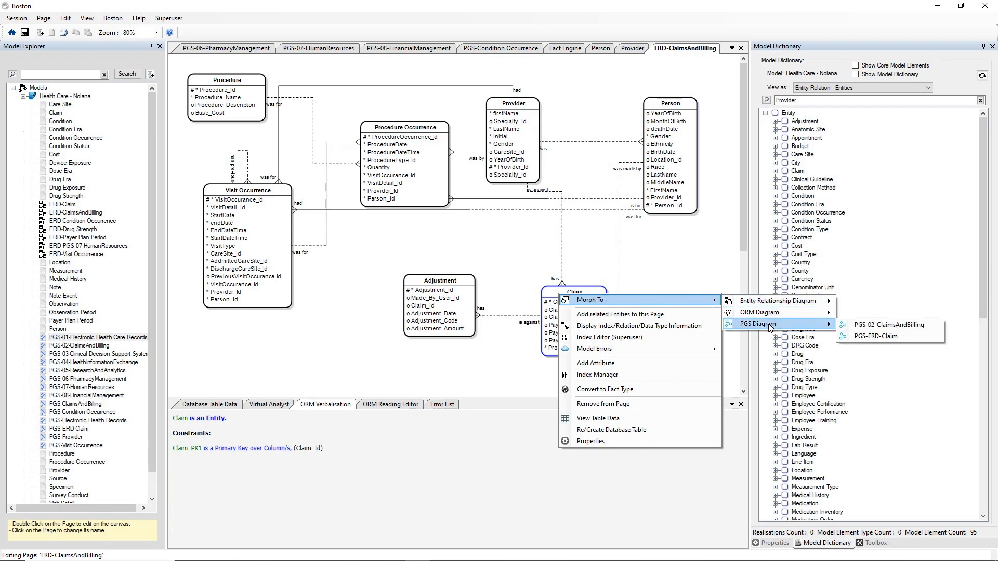
click(859, 325)
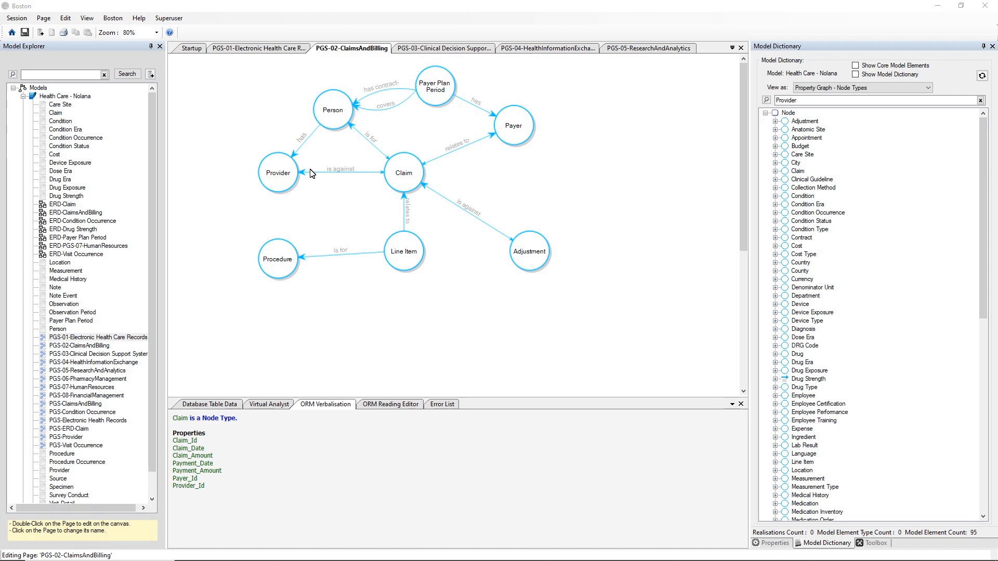
Step: Open a Fact Engine page for Health Care, paste the FEQL payer query and run it
right_click(68, 97)
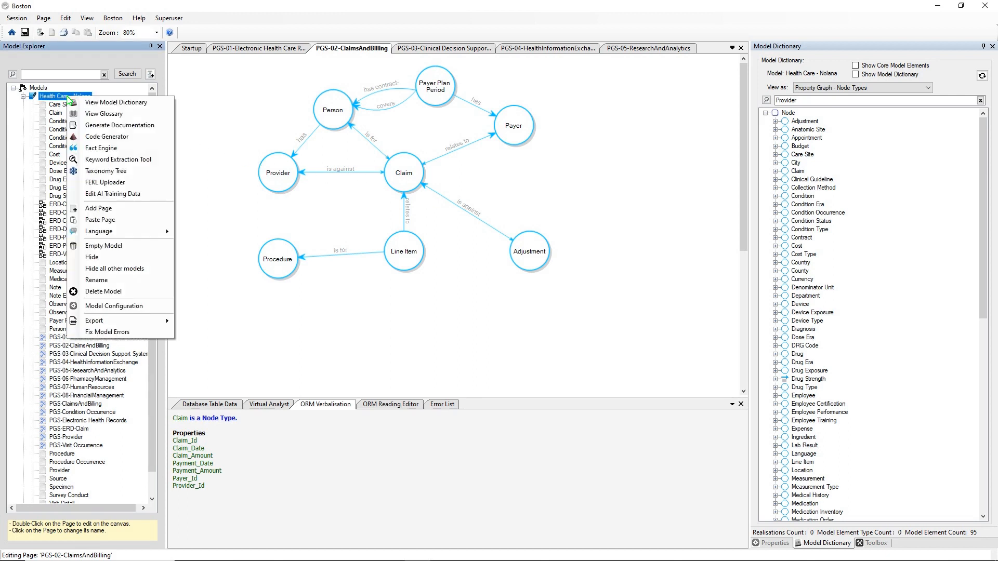
click(110, 152)
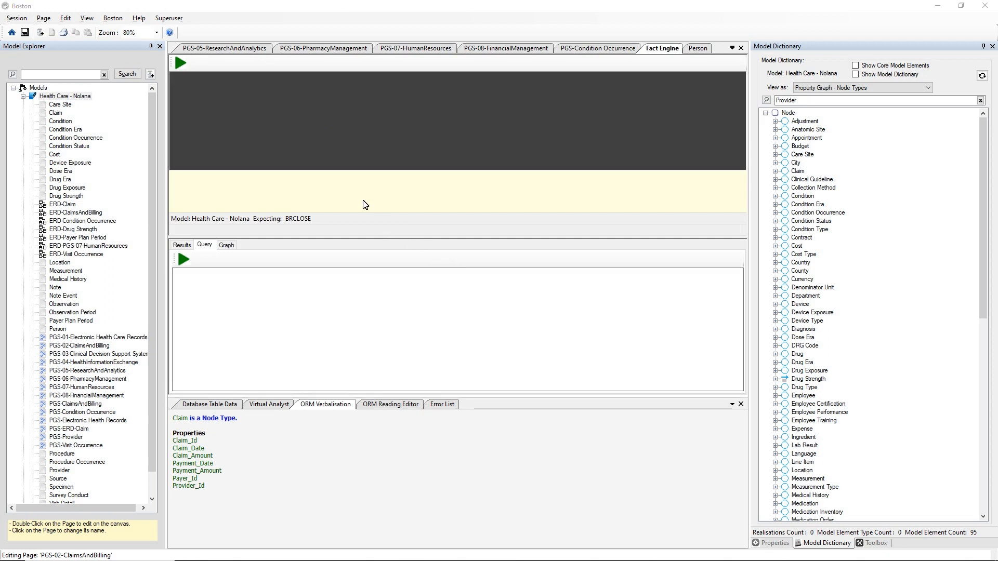
click(266, 100)
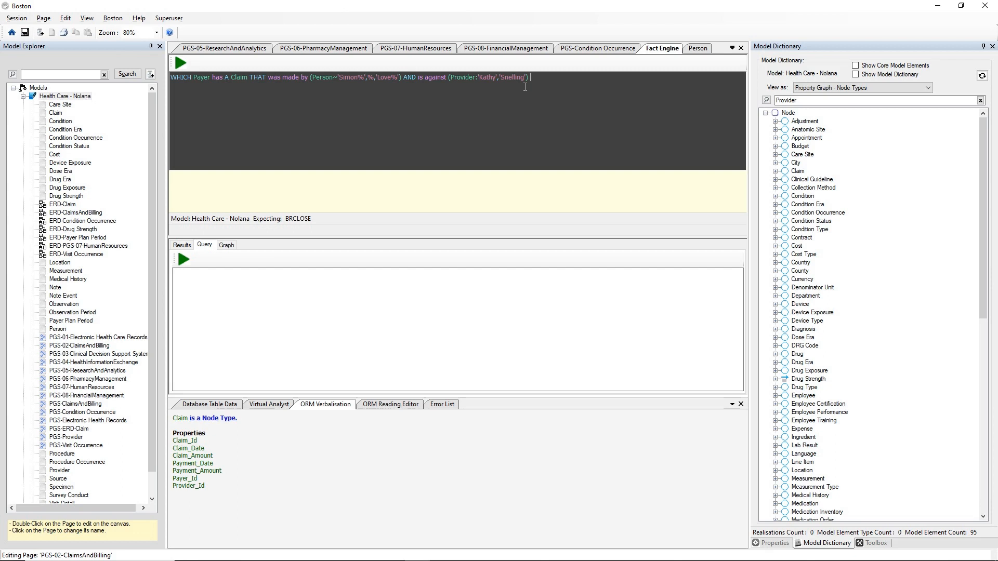
click(180, 62)
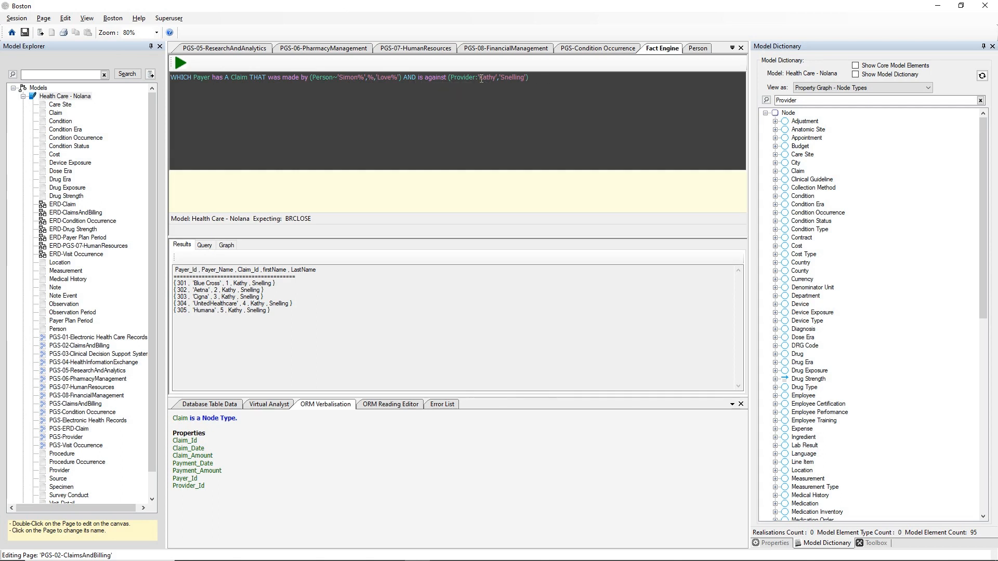
Step: Replace the provider clause with 'is against (Provider:…)' naming a provider picked from autocomplete suggestions
drag(418, 78, 539, 77)
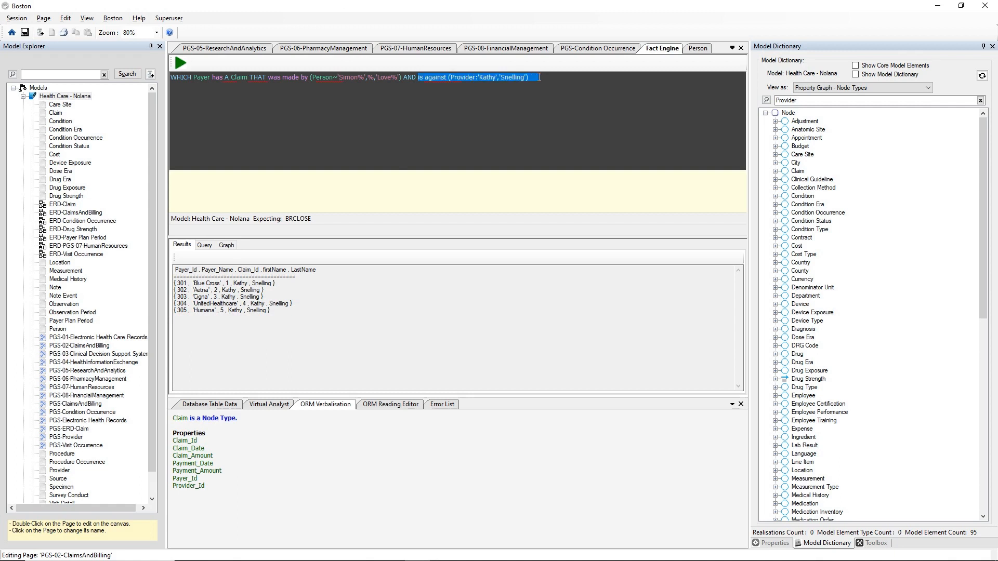
key(BackSpace)
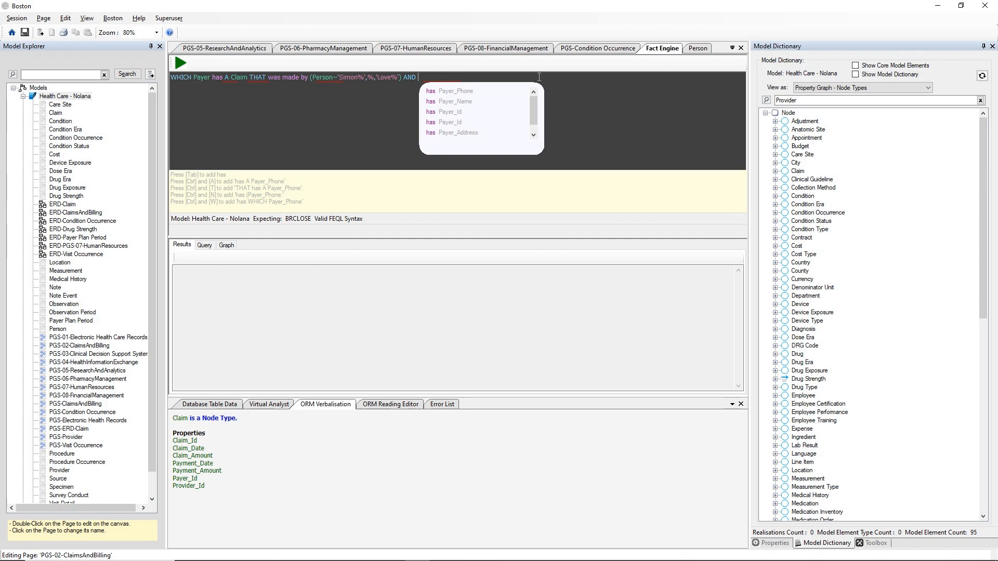
text(i)
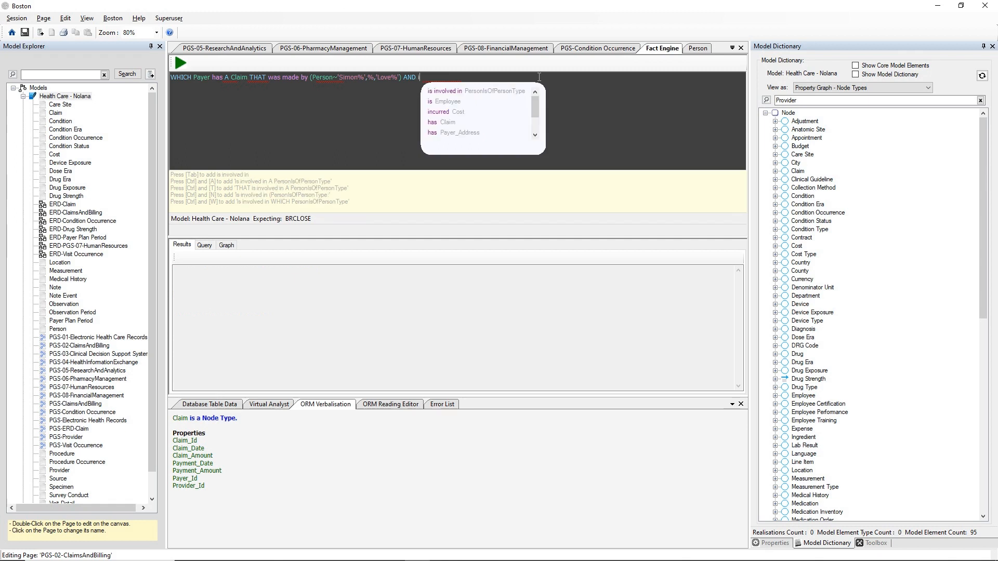
text(s)
key(Down)
key(Down)
key(Down)
key(Down)
key(Down)
key(Down)
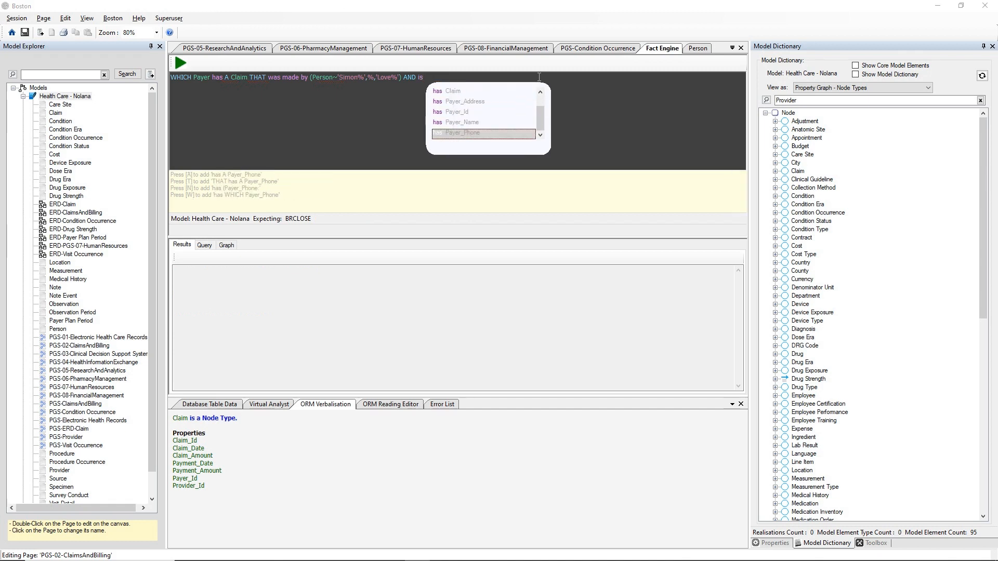
text(again)
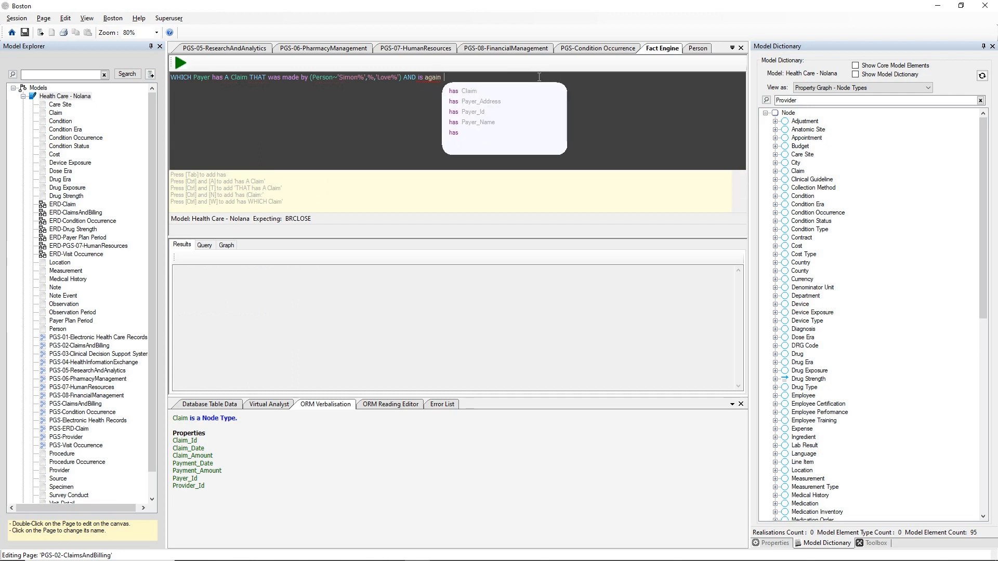
key(BackSpace)
text(st )
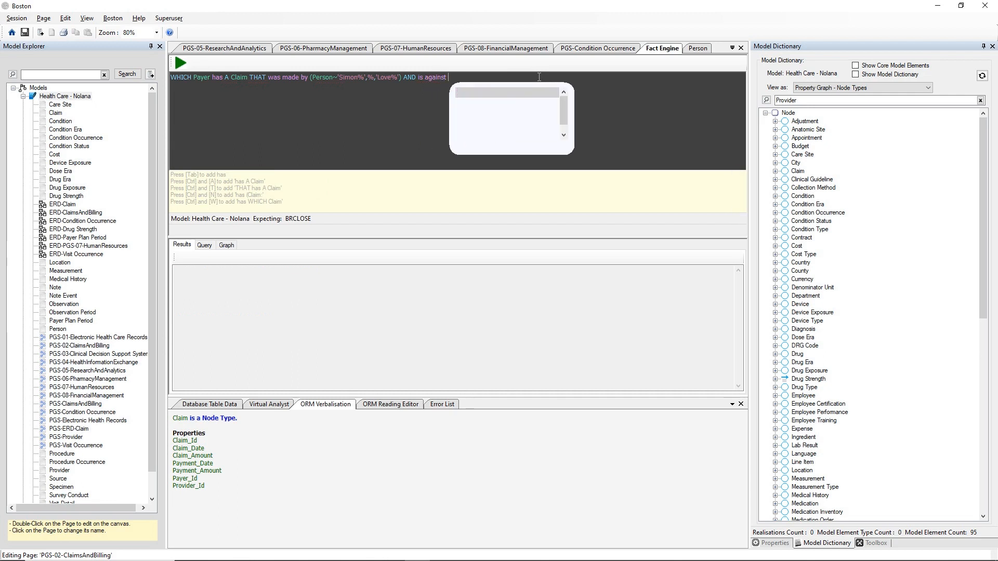
text((Pr)
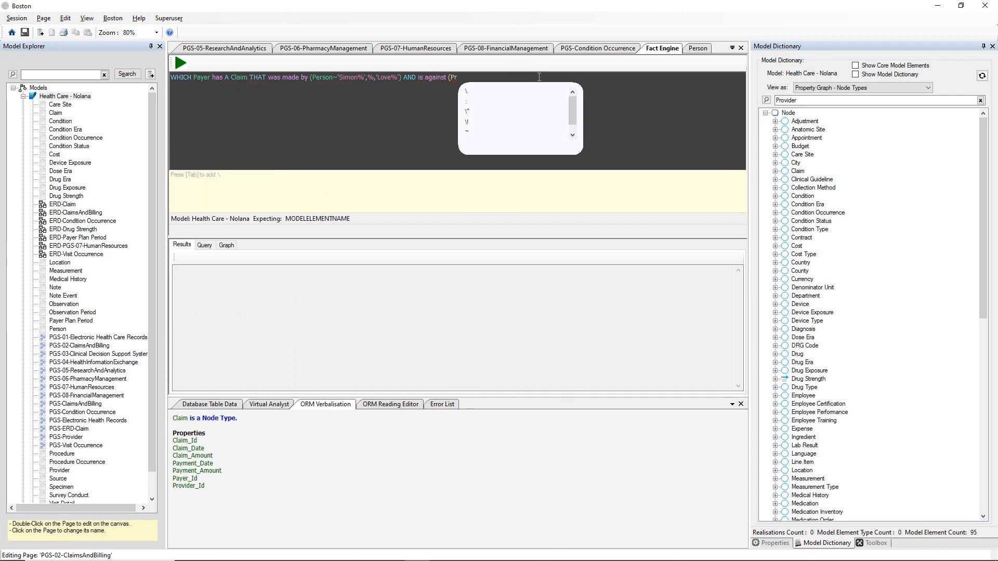
text(ovider)
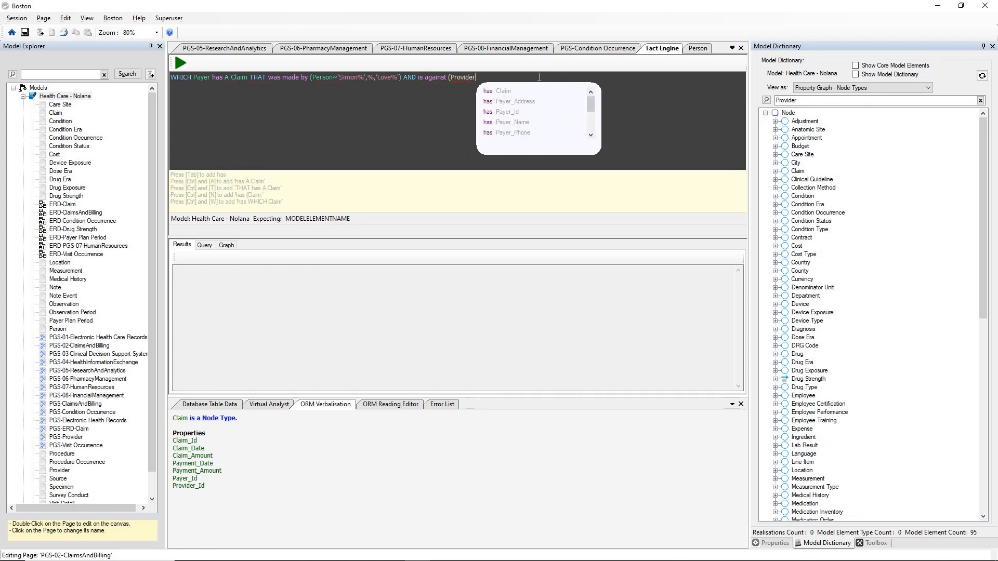
text(:')
key(Down)
key(Down)
key(Down)
key(Down)
key(Down)
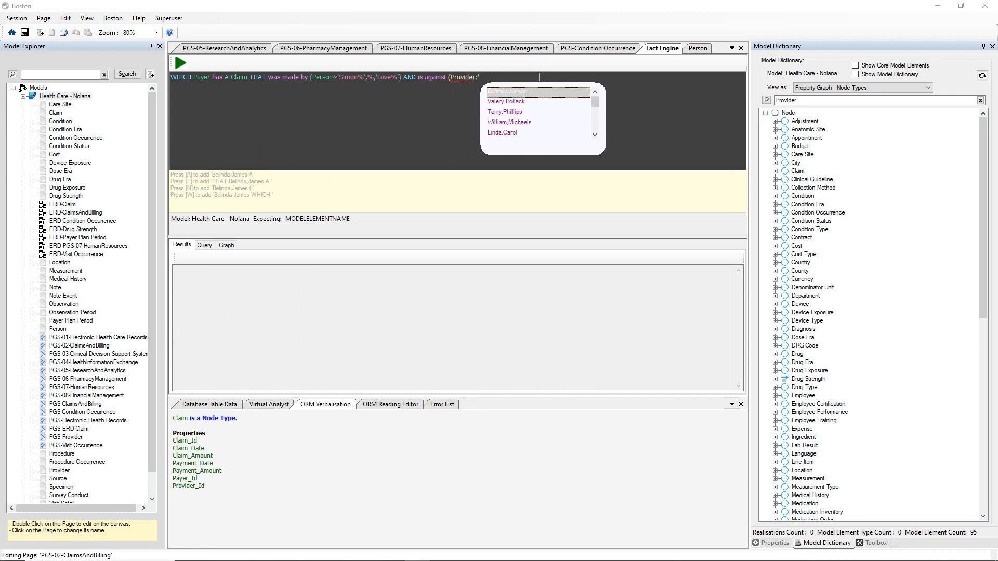
key(Down)
key(Down)
key(Down)
key(Down)
key(Down)
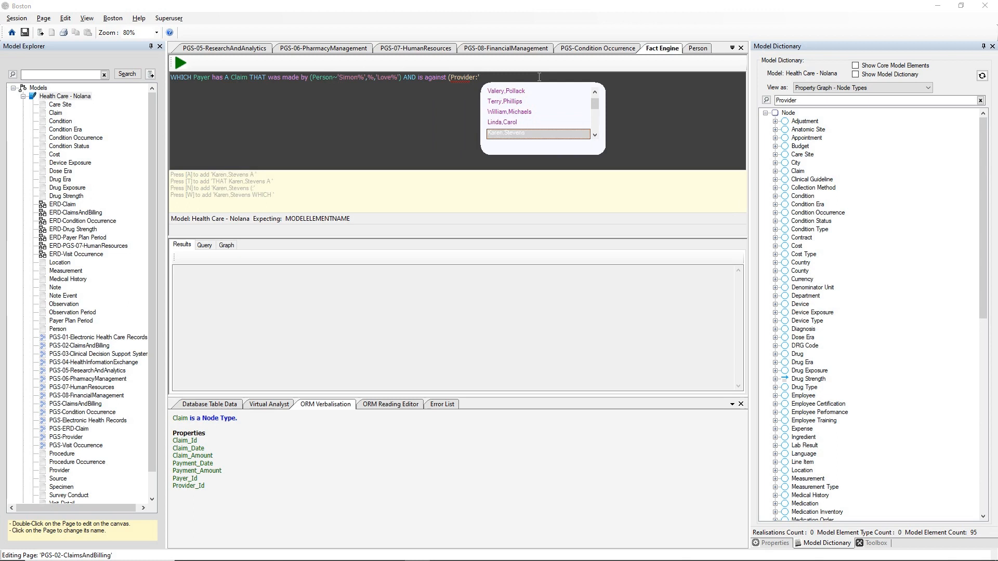
key(Down)
key(Down)
key(Down)
key(Down)
key(Down)
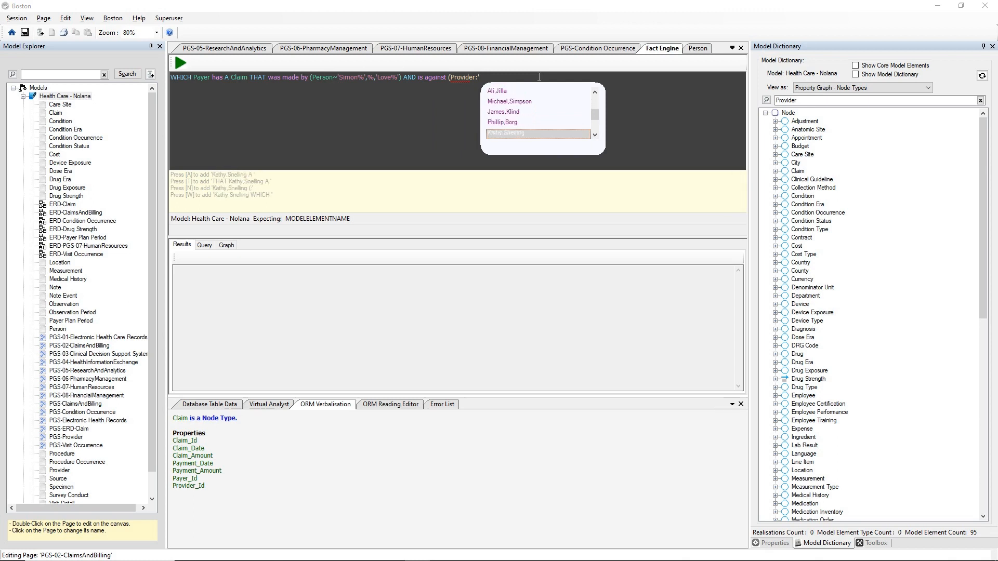
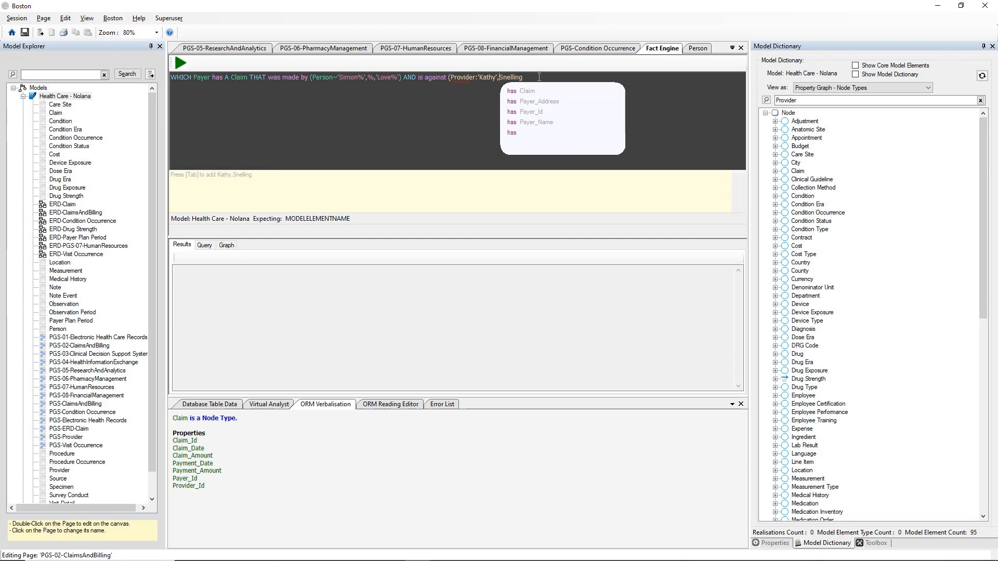
text(')
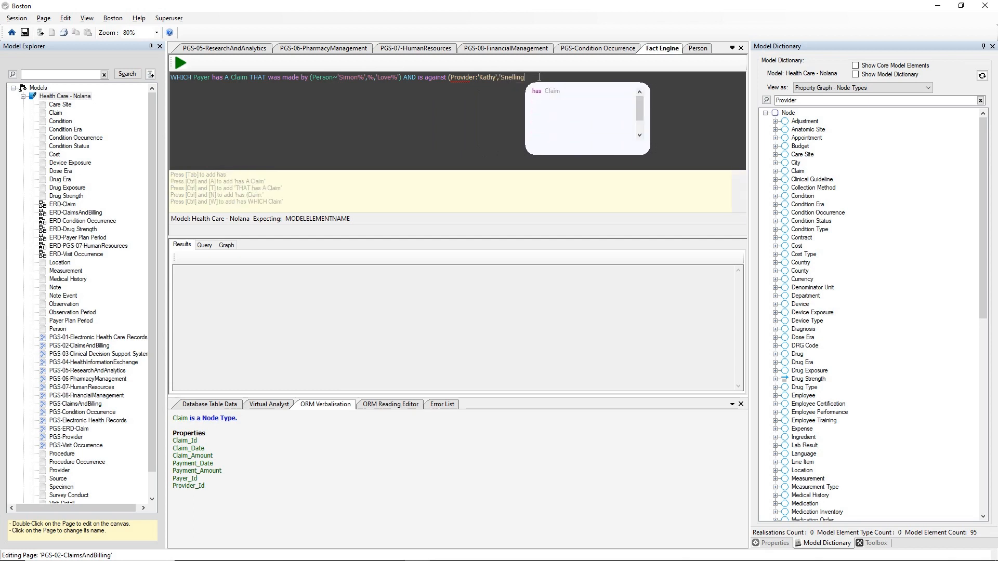
text())
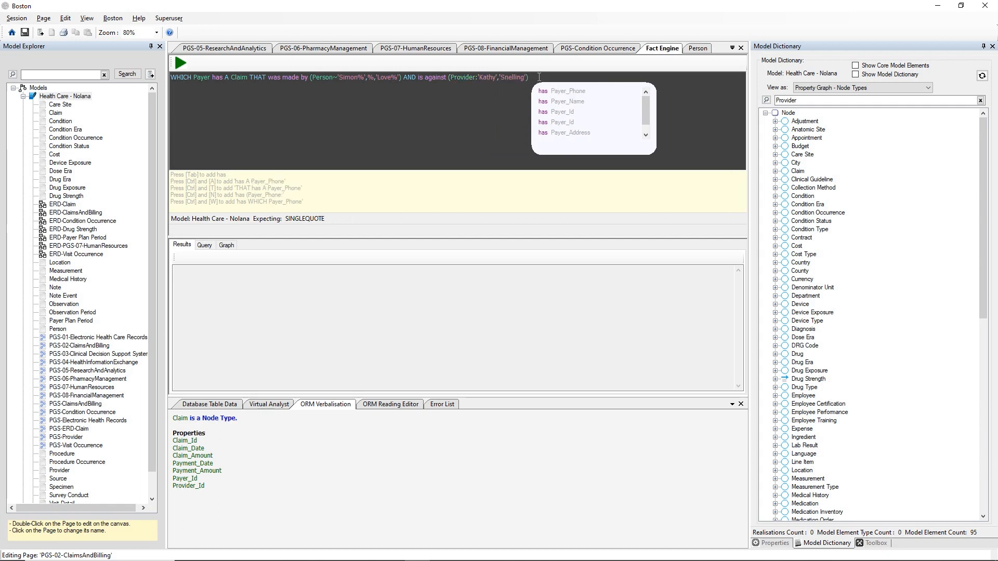
Step: Run the edited query for five payer rows and inspect its generated SQL SELECT
key(F5)
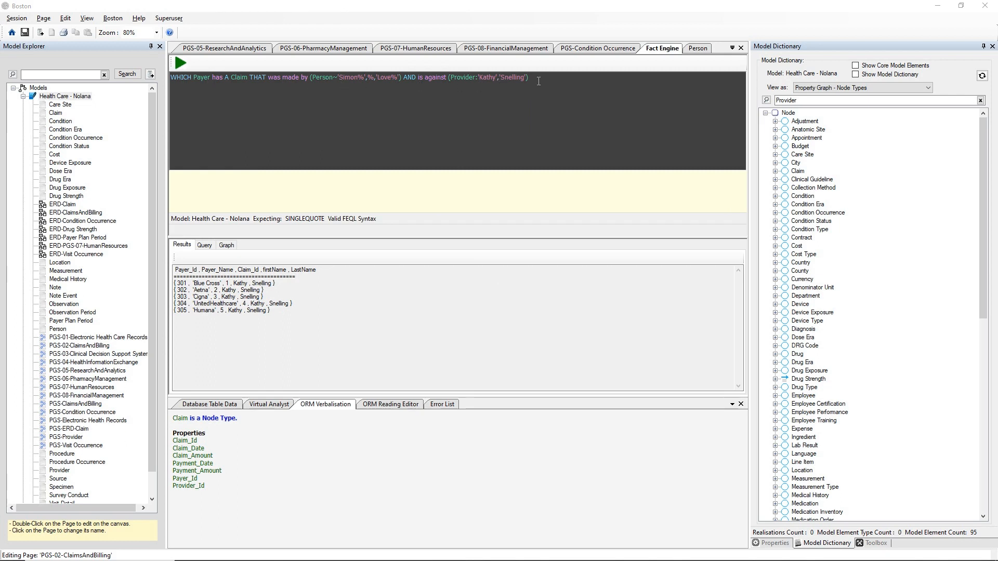
click(206, 246)
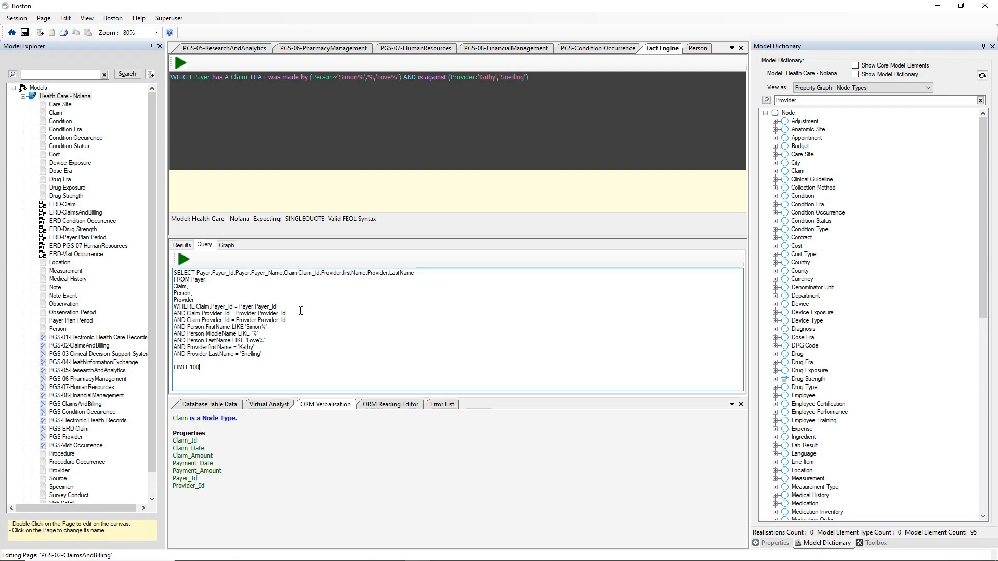
click(184, 259)
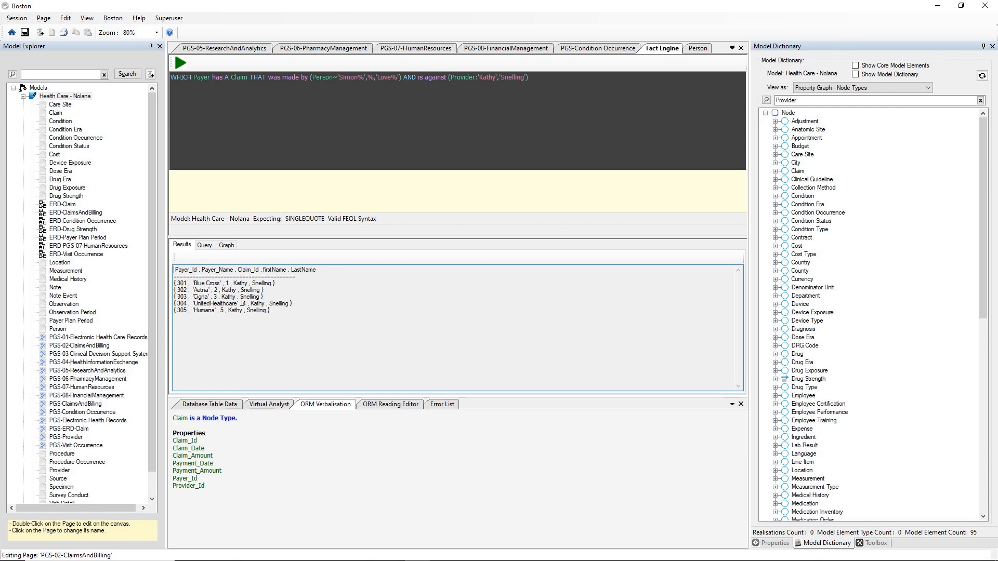
Step: Review the generated SQL again, then fold away the Health Care - Nolana pages
click(204, 245)
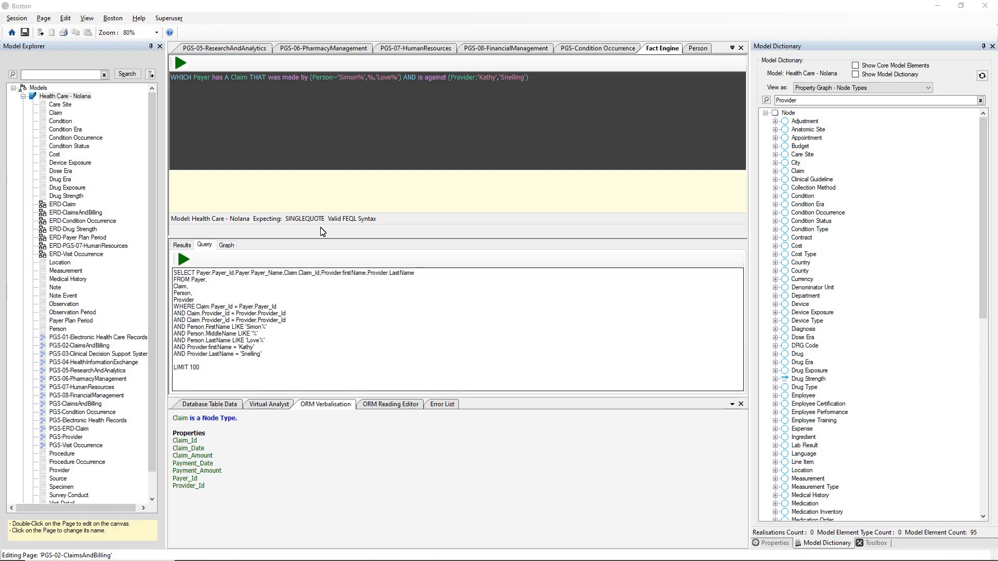
click(23, 96)
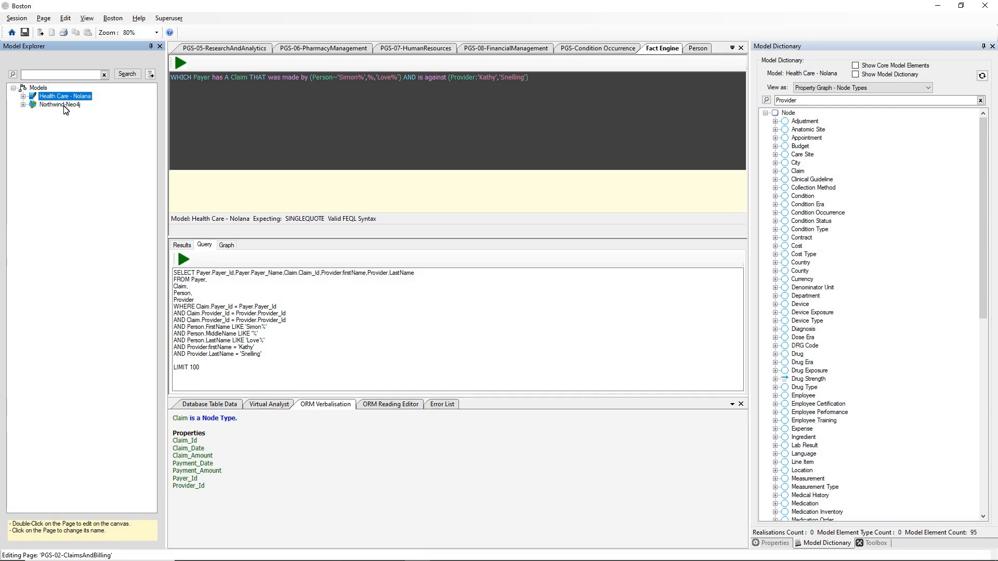
Step: Expand Northwind-Neo4j and open its ERD-Northwind entity diagram
click(41, 106)
click(24, 104)
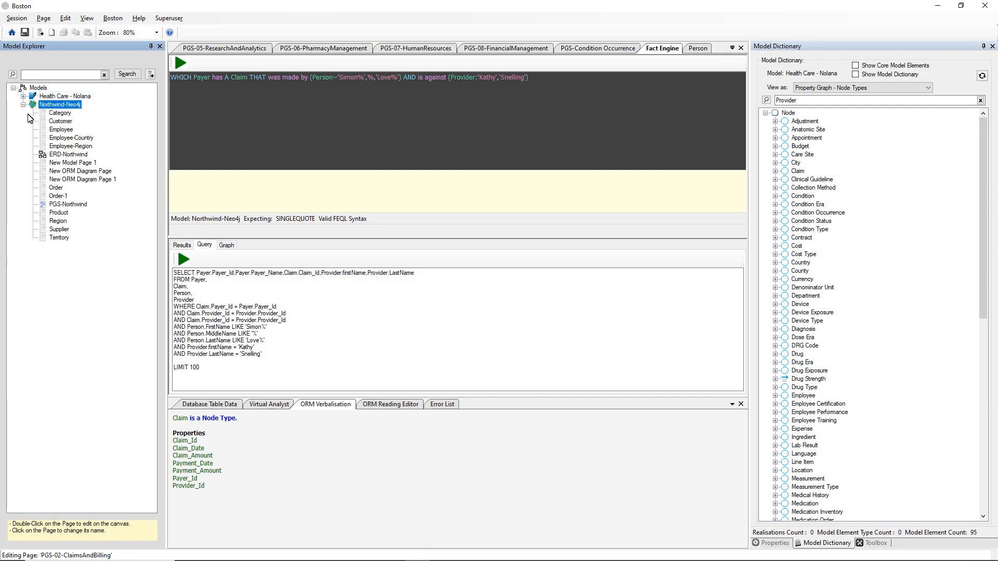
click(62, 155)
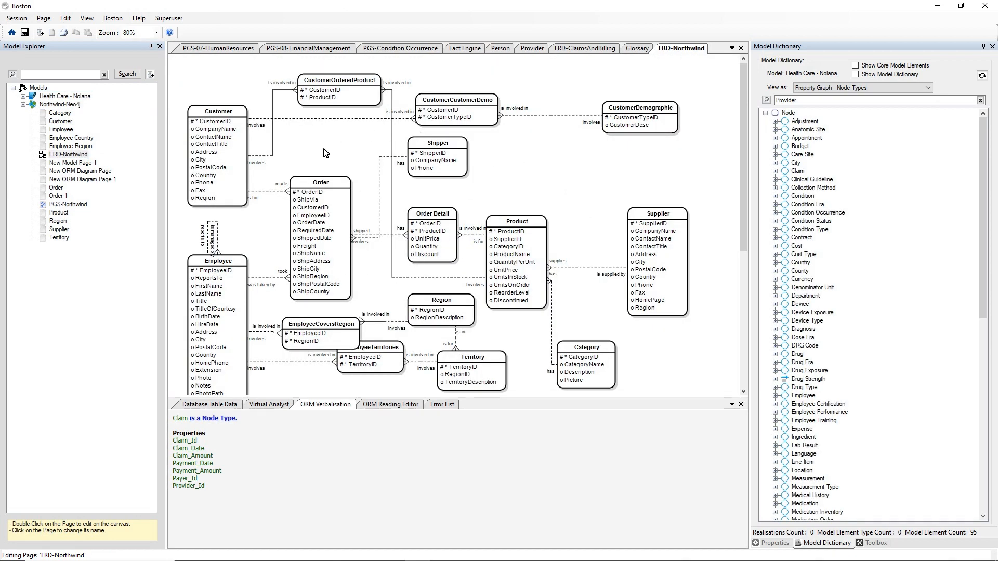
right_click(338, 183)
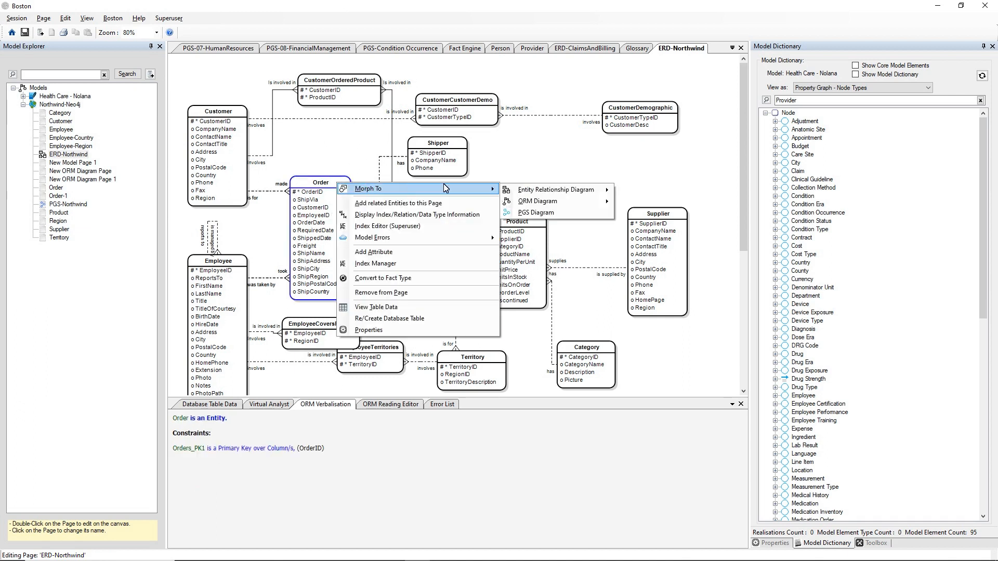
click(257, 174)
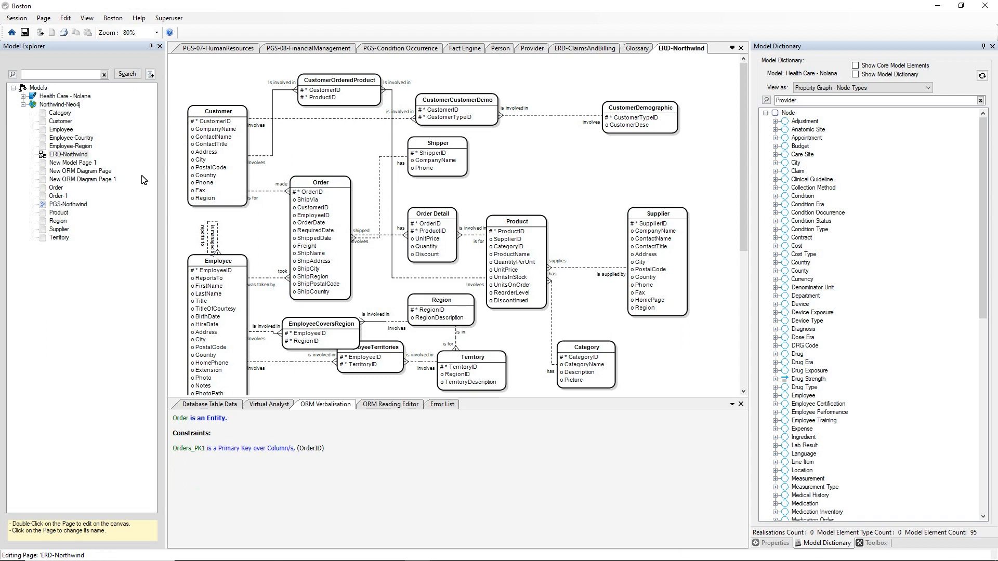
Step: Open the PGS-Northwind page, then point the Fact Engine at Northwind-Neo4j
click(83, 205)
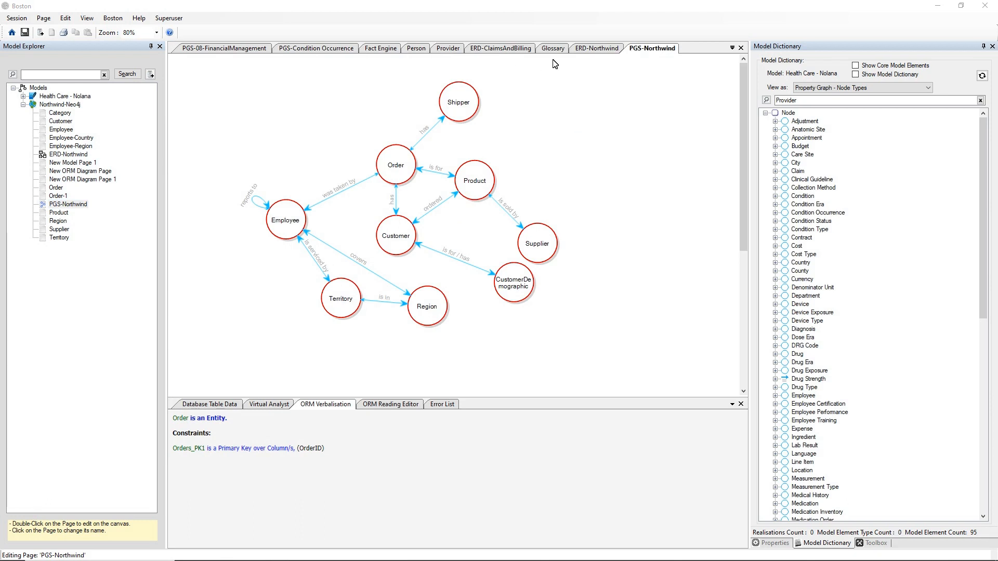
click(588, 49)
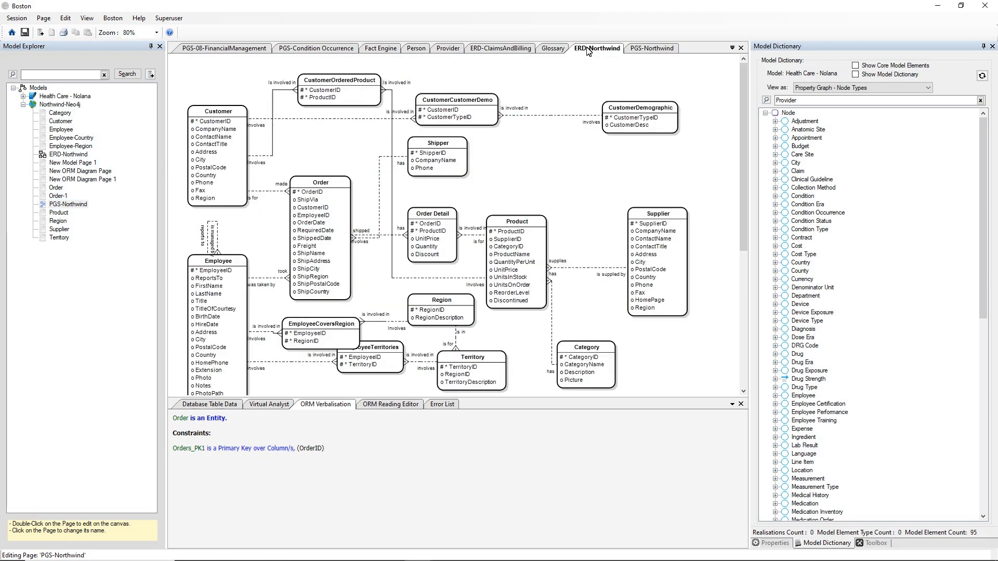
right_click(60, 105)
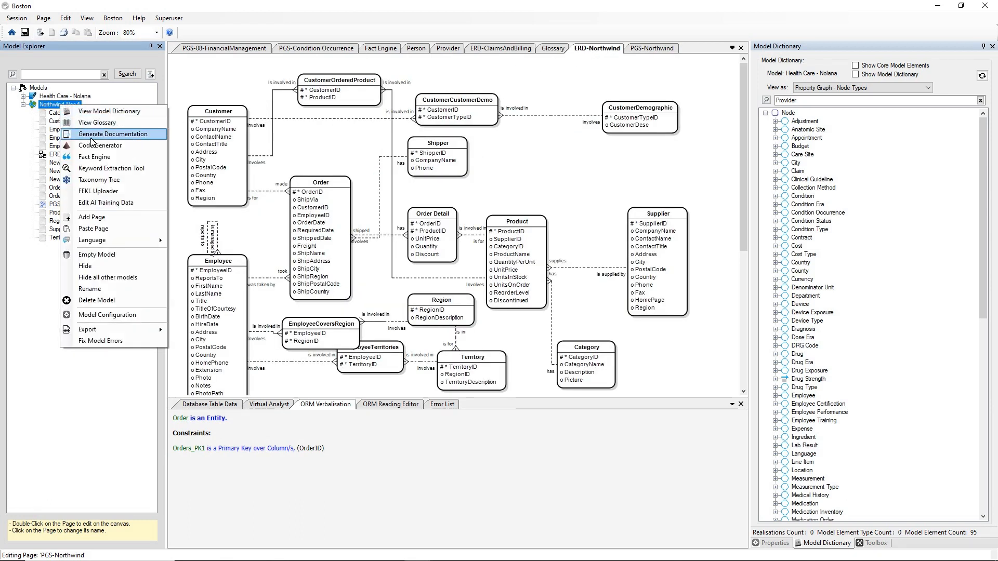
click(94, 156)
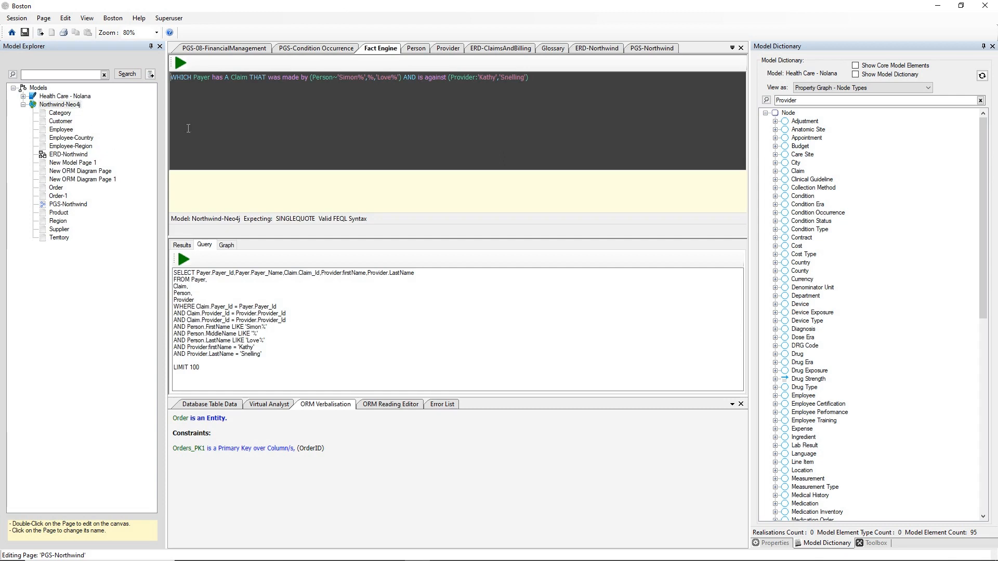
Step: Clear the old FEQL query and enable the Natural Language Tool Strip
key(ctrl+a)
key(Delete)
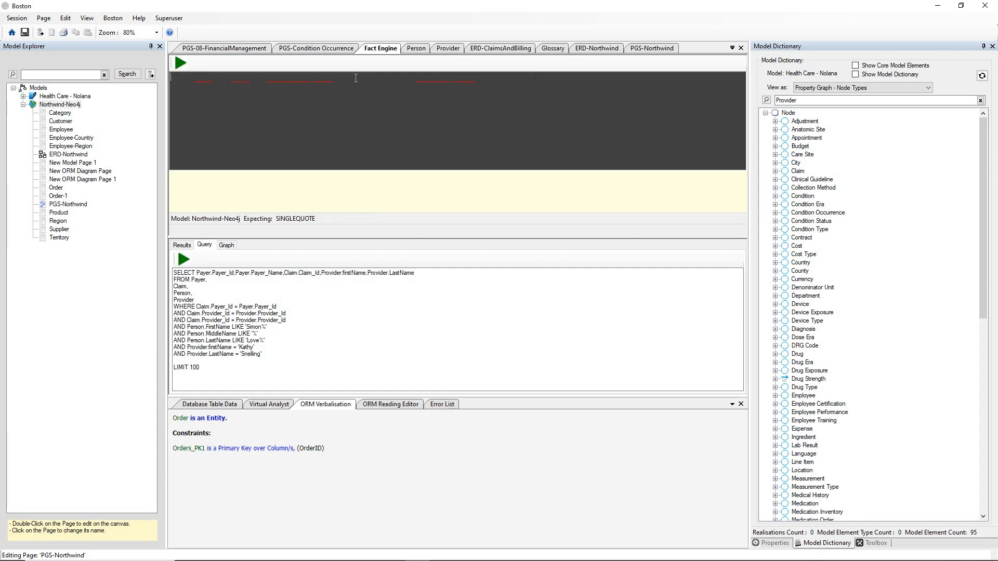
right_click(355, 105)
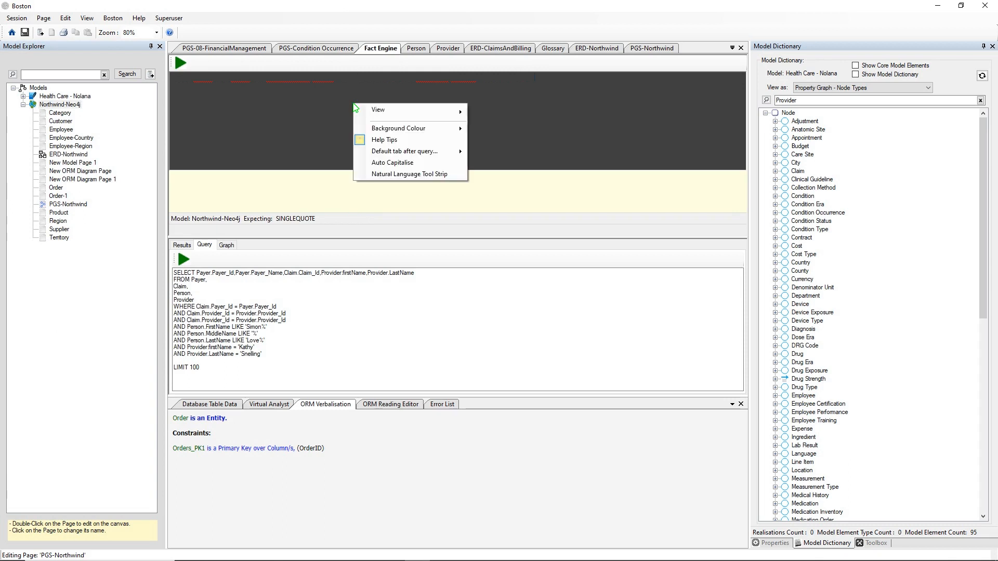
click(398, 178)
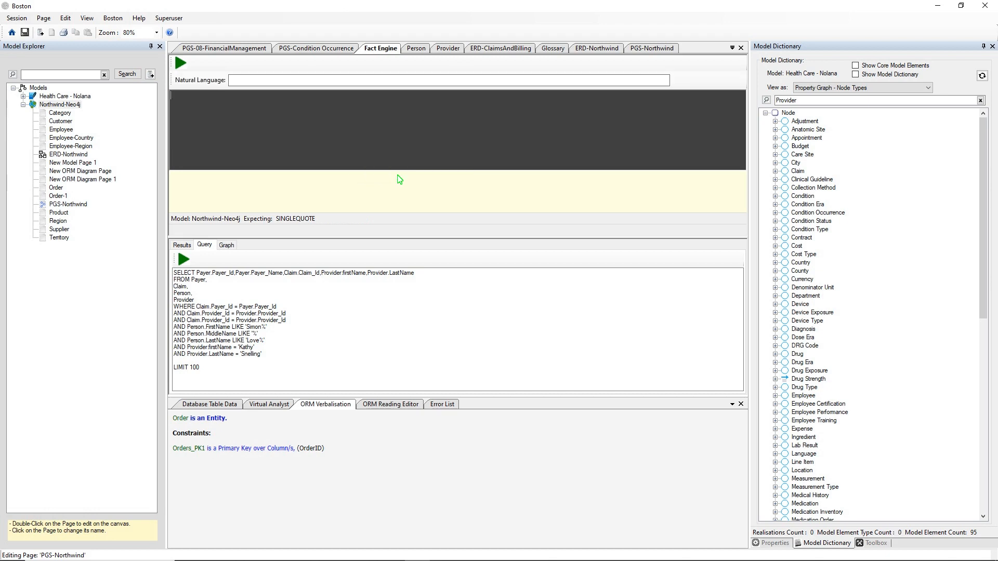
Step: Ask which employee took an order for a product whose supplier is based in the USA
click(391, 79)
text(WHich employee took an order that was for a p)
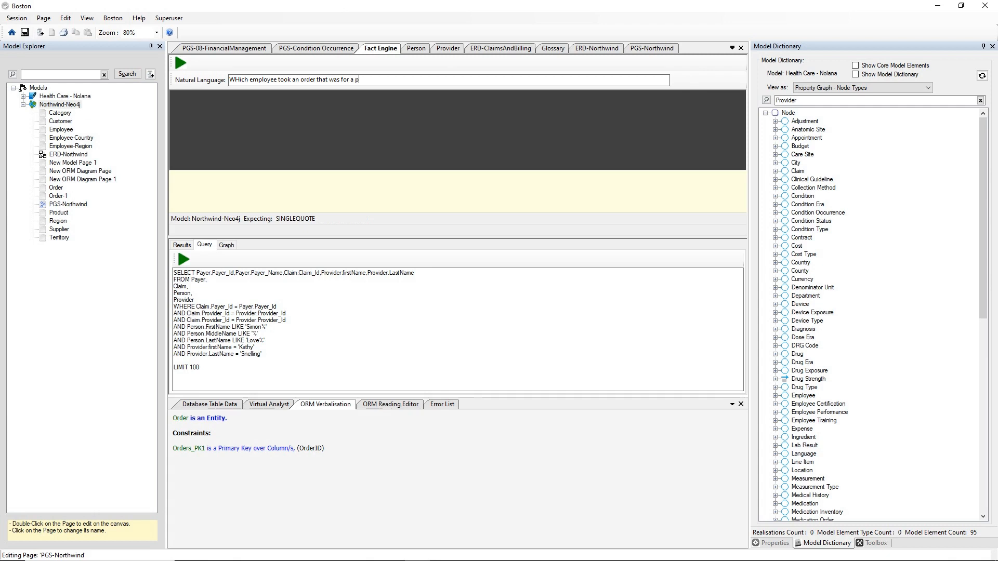
text(roduct that has a supplier that is based in the USA)
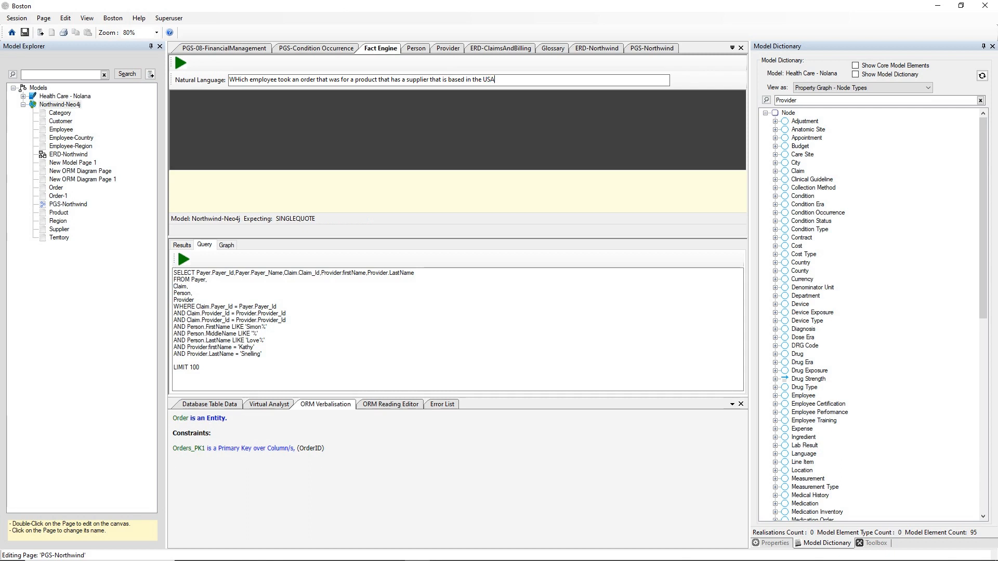
key(Return)
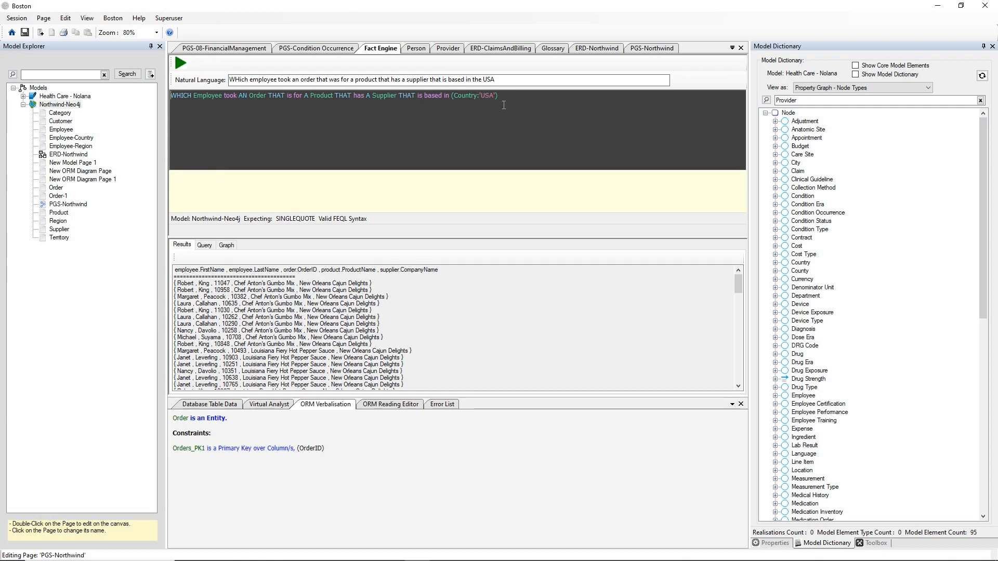
Step: Scroll the translated query's results listing employees, order IDs, products and USA suppliers
scroll(514, 312, down, 2)
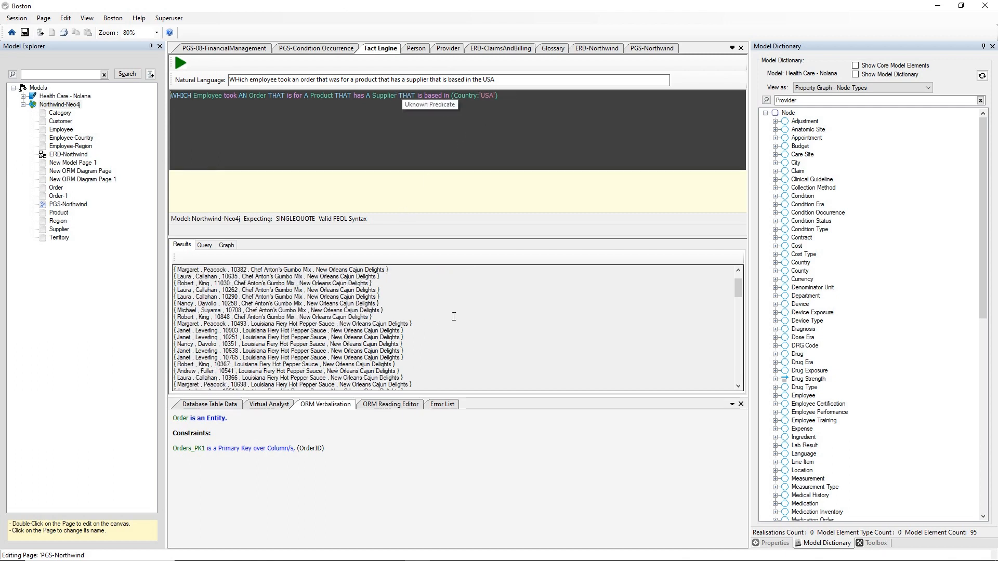
scroll(454, 316, up, 2)
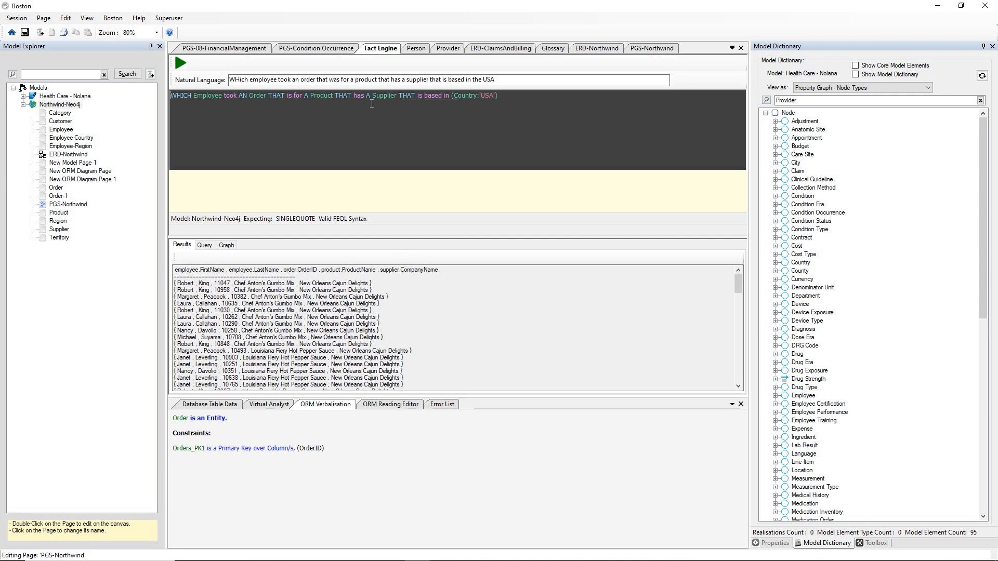
right_click(61, 105)
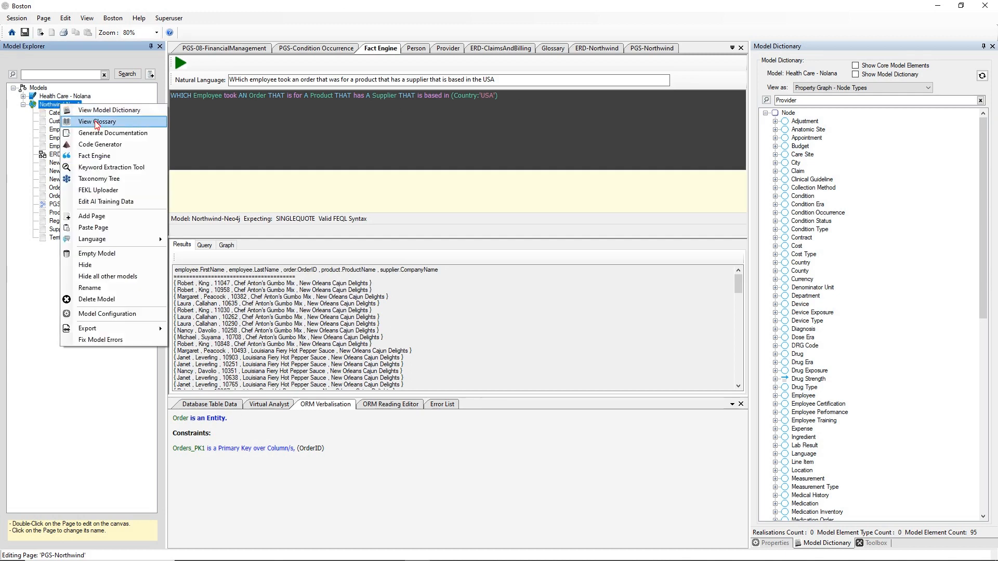
Step: Open the Northwind-Neo4j glossary and browse the Employee entry's fact types
click(96, 123)
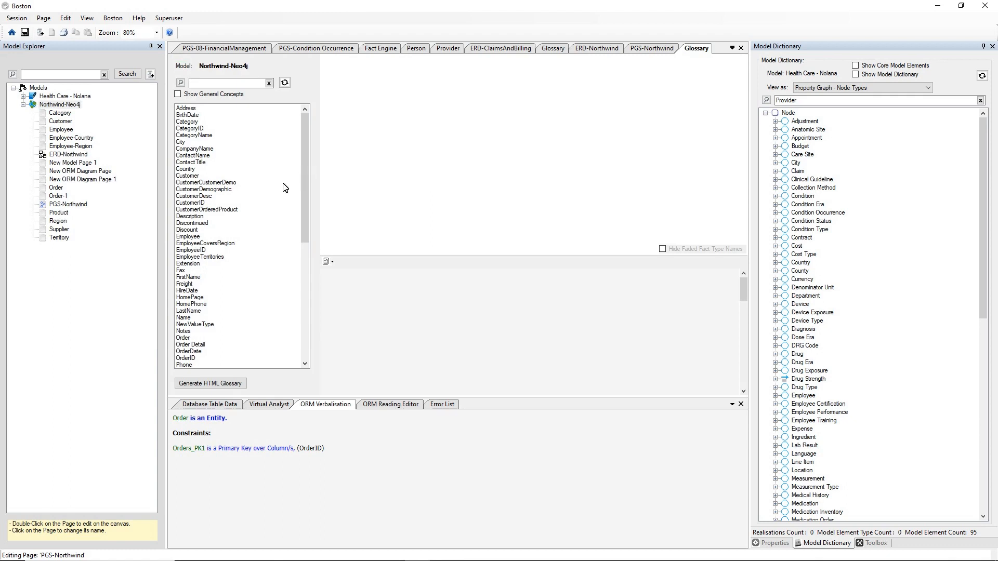
click(196, 238)
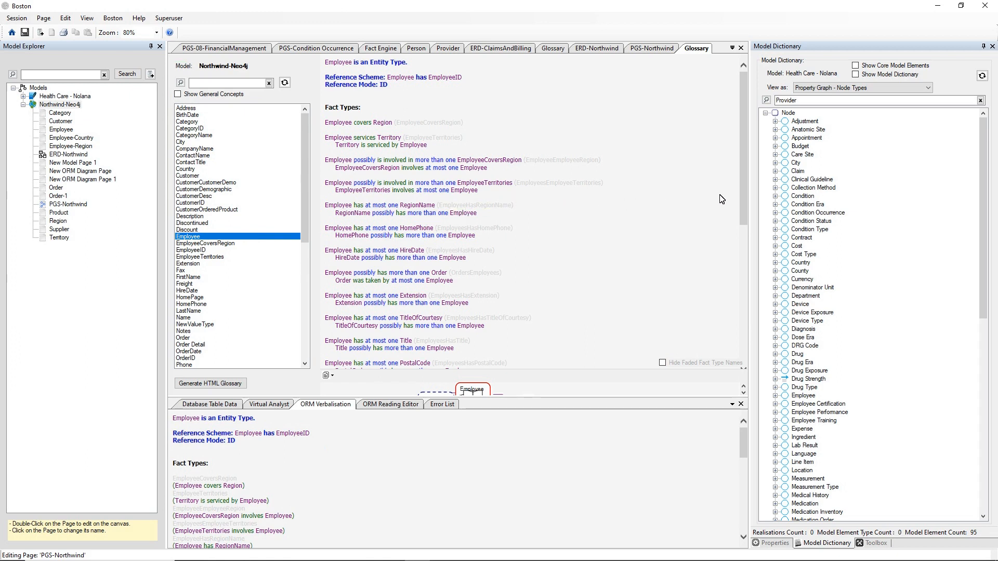
drag(742, 163, 744, 179)
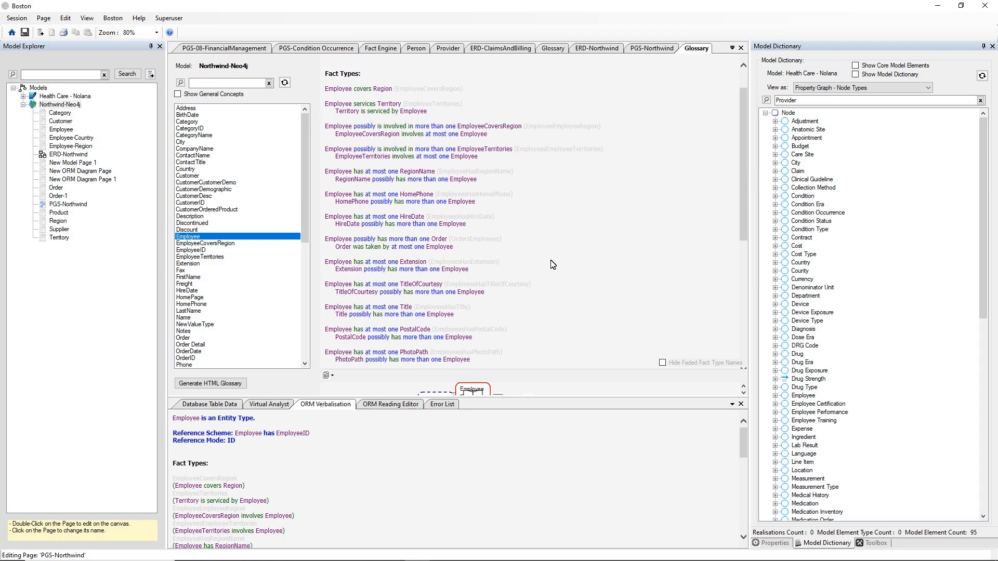
scroll(552, 265, down, 1)
scroll(552, 264, down, 7)
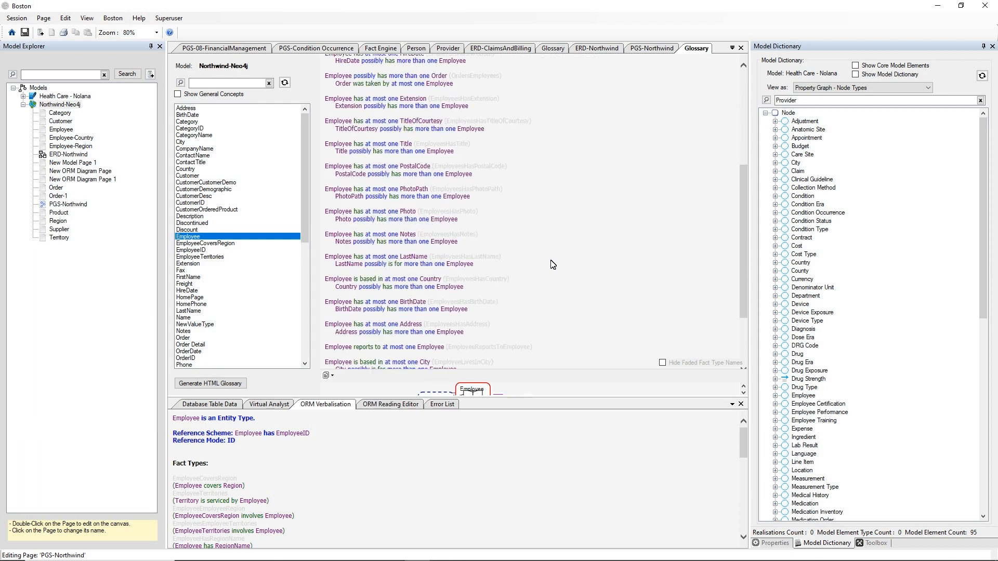
scroll(552, 264, up, 9)
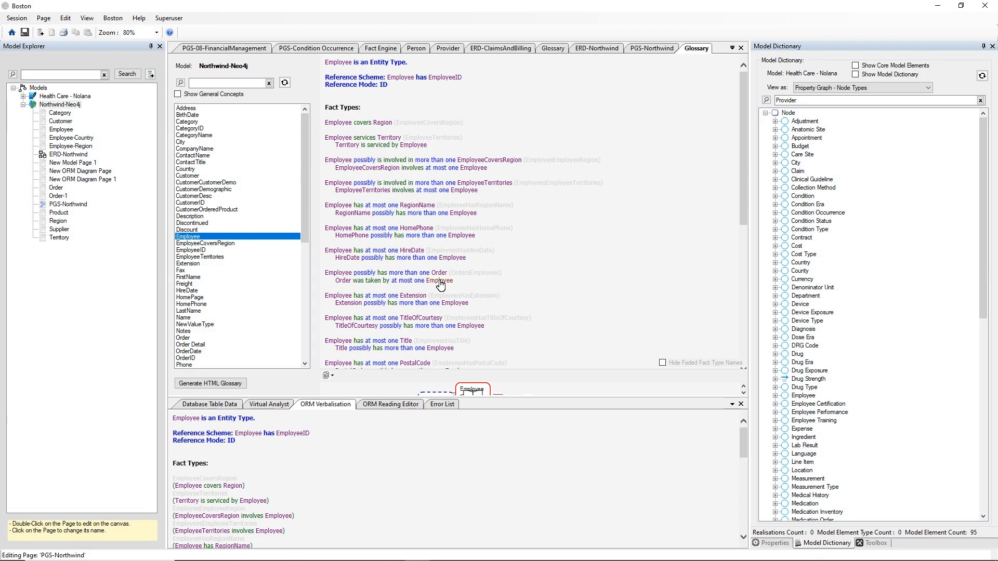
Step: Open the OrdersEmployees fact type and list its four readings in the ORM Reading Editor
click(466, 275)
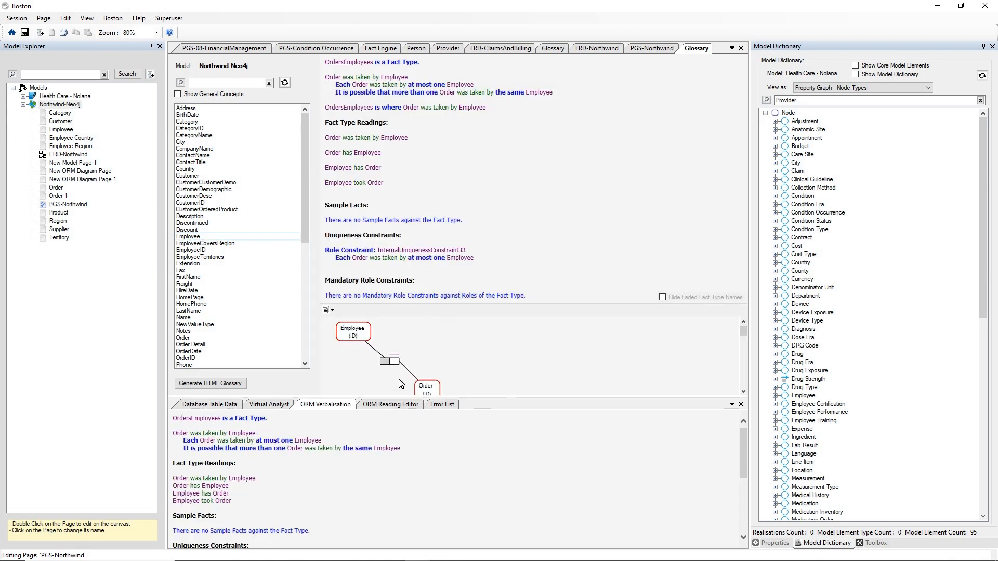
click(387, 406)
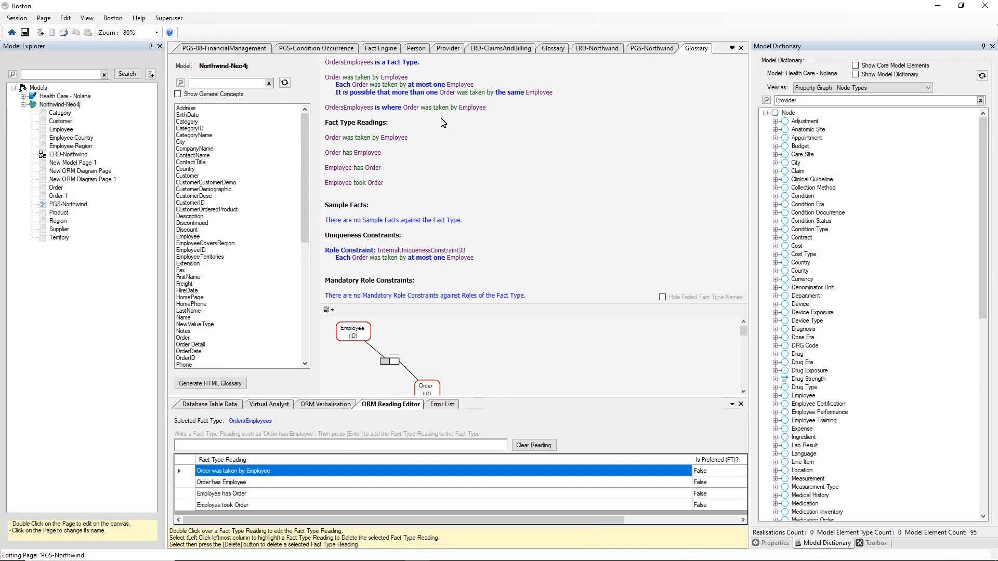
Step: Return to ERD-Northwind and select the Order entity to load Northwind-Neo4j in the dictionary
click(641, 50)
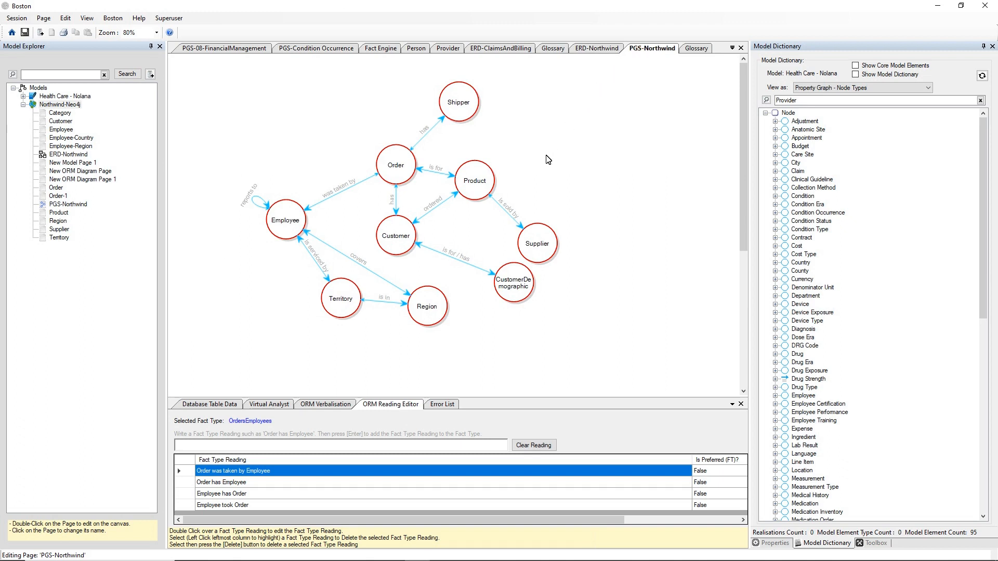
click(594, 49)
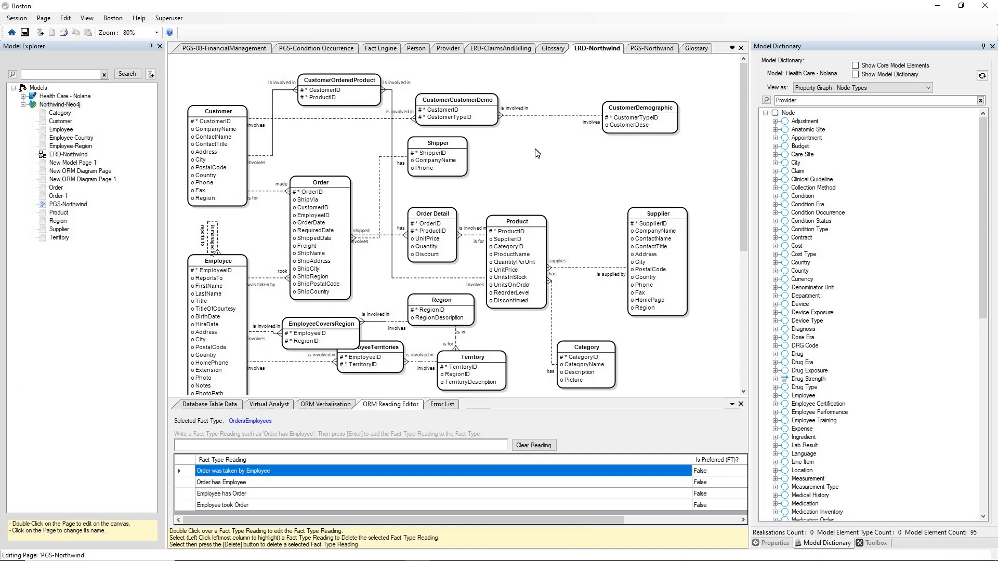
click(334, 183)
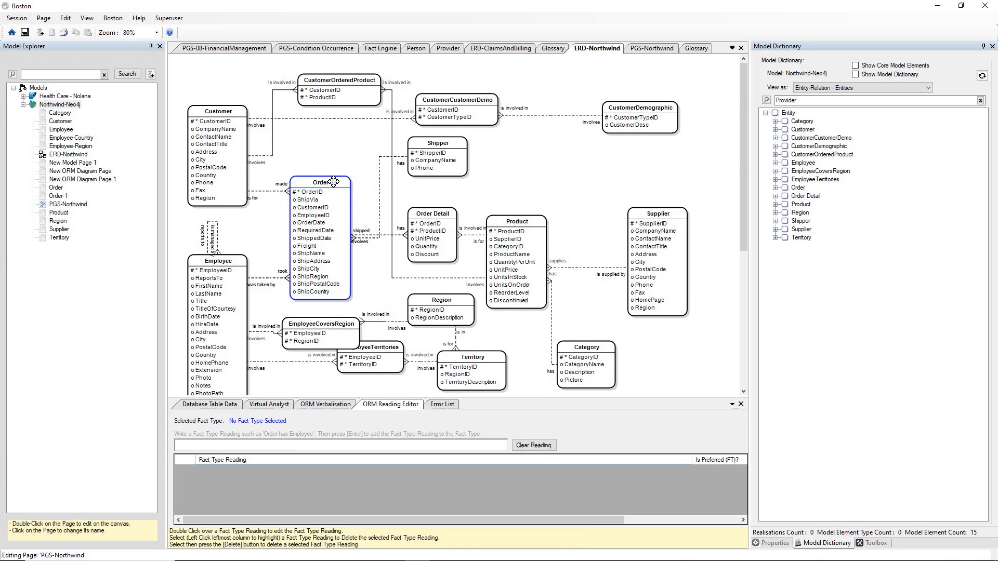
Step: Show the Order entity's table data and enlarge the Database Table Data panel beneath the diagram
right_click(333, 182)
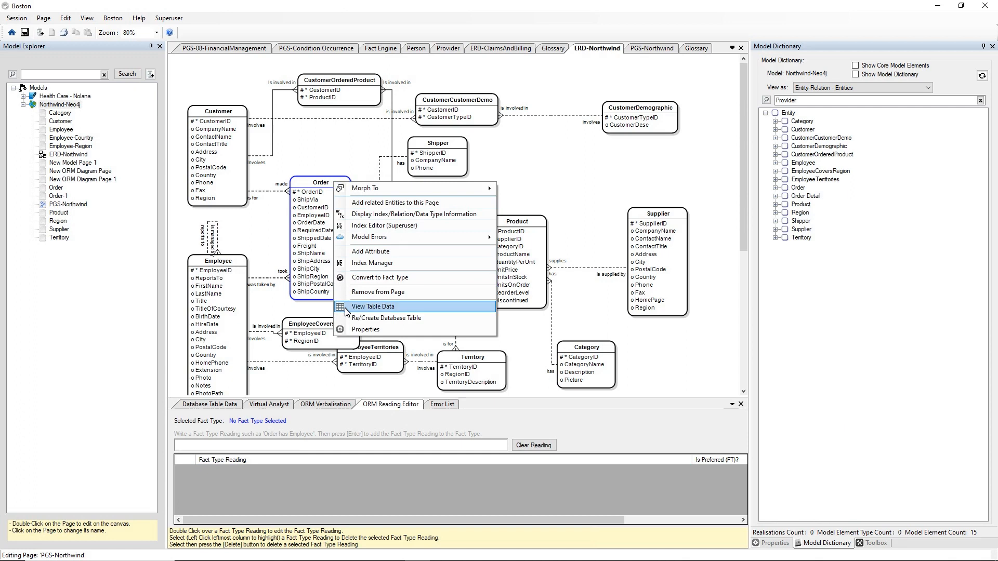
click(404, 310)
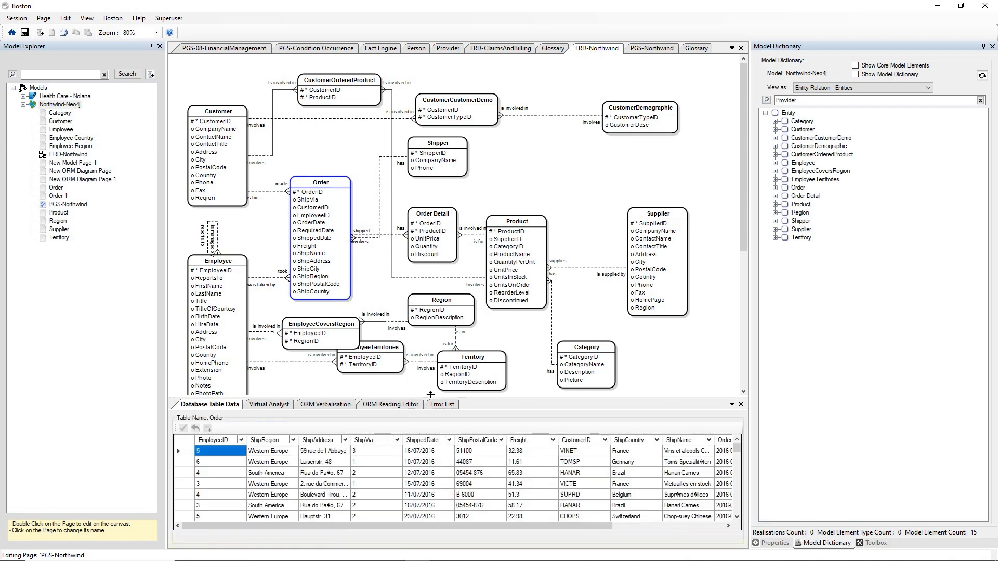
drag(462, 398, 469, 359)
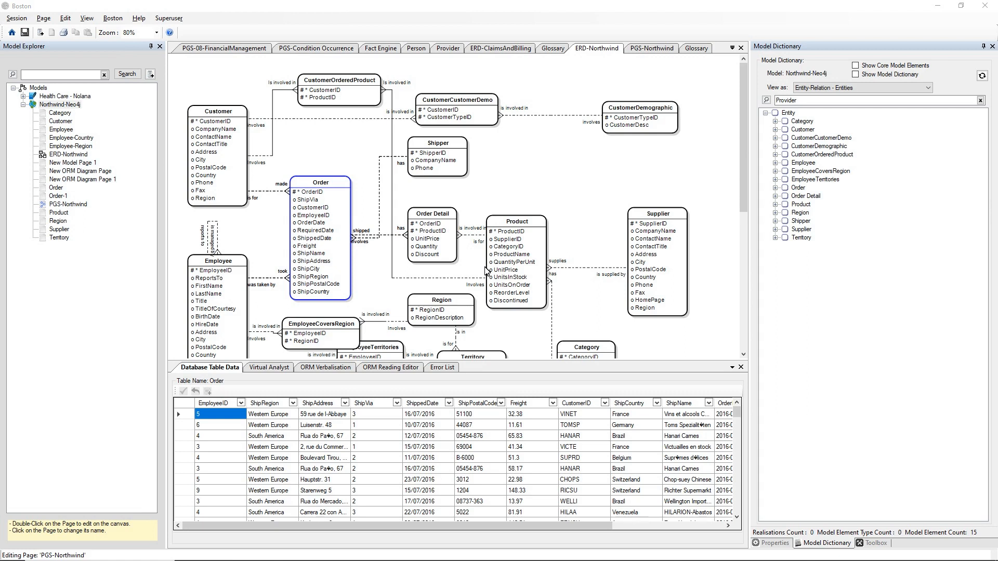
Step: Switch to Boston in Edge, make it full screen, and select the Health Care - Nolana model
key(alt+Tab)
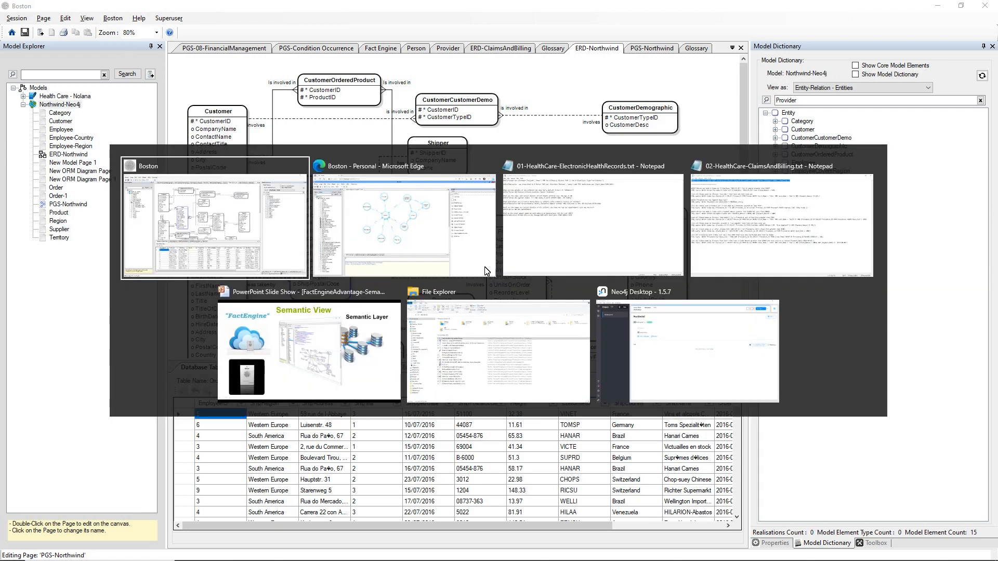
click(486, 270)
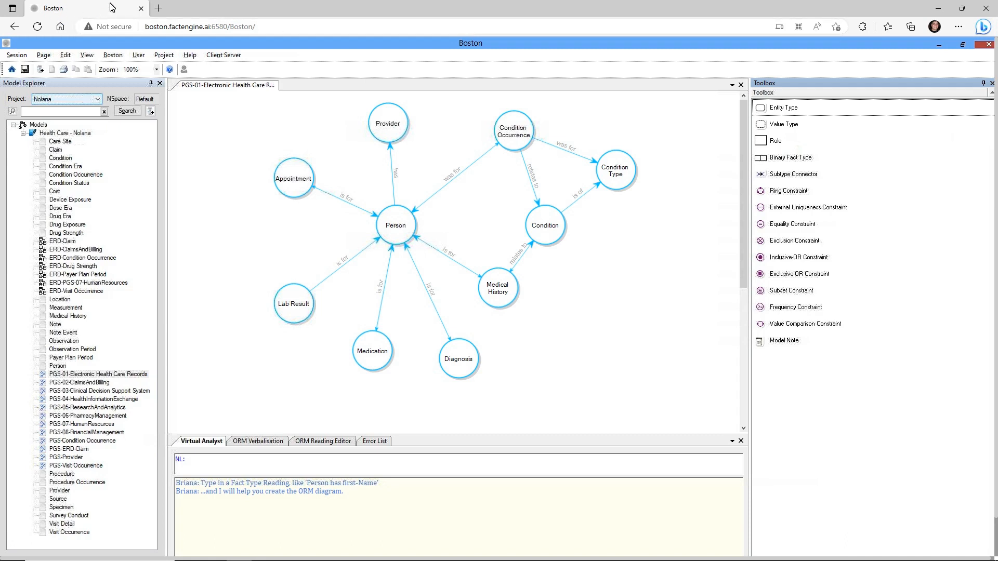
click(312, 26)
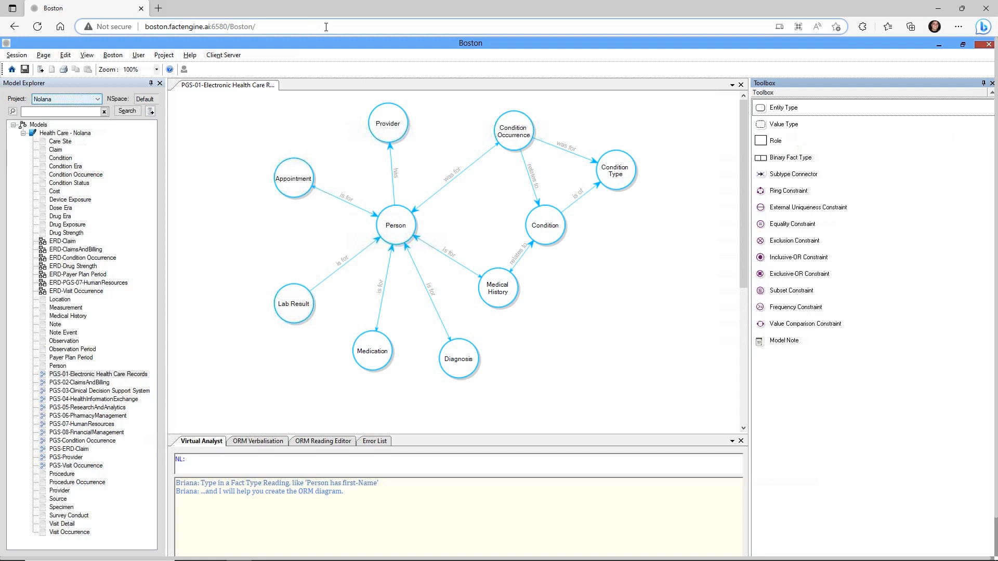
key(F11)
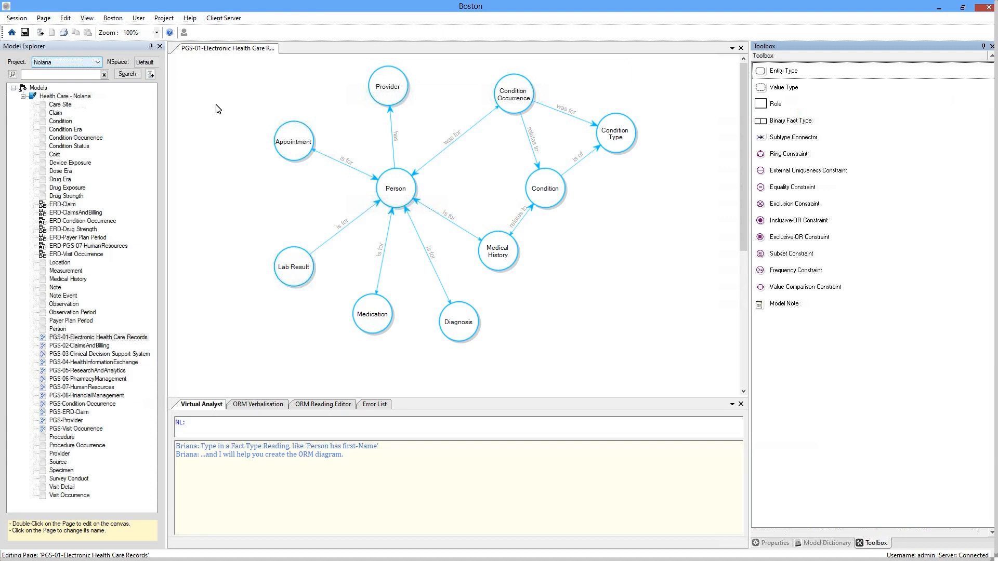
click(62, 98)
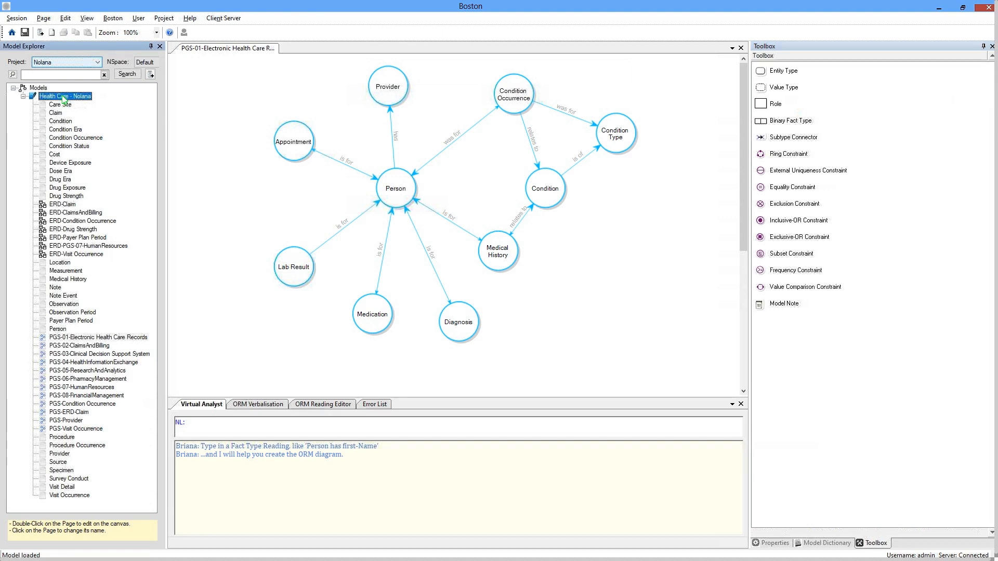
Step: In a new Fact Engine page, paste and run the WHICH Person query for provider and Type Two Diabetes history
right_click(62, 97)
click(84, 148)
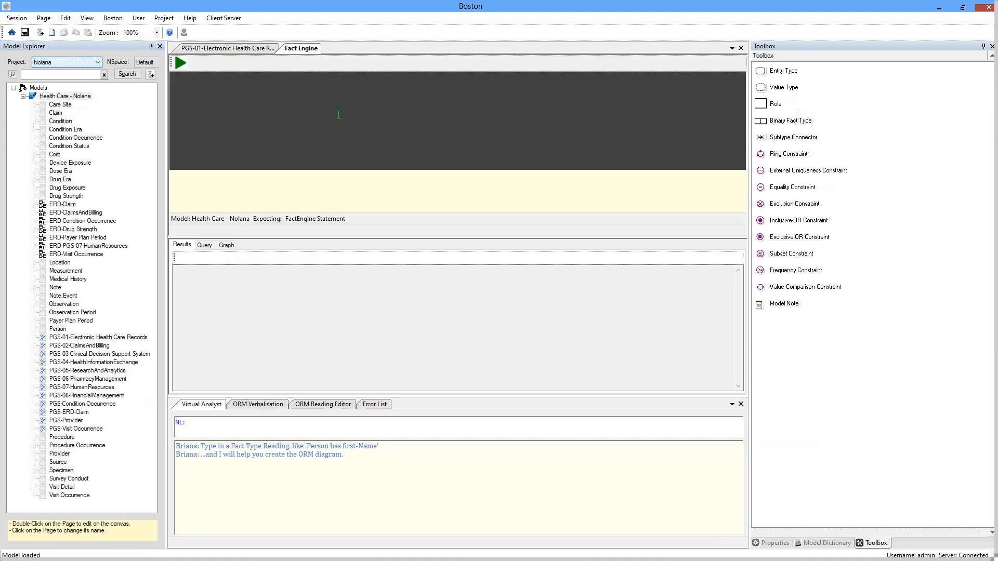
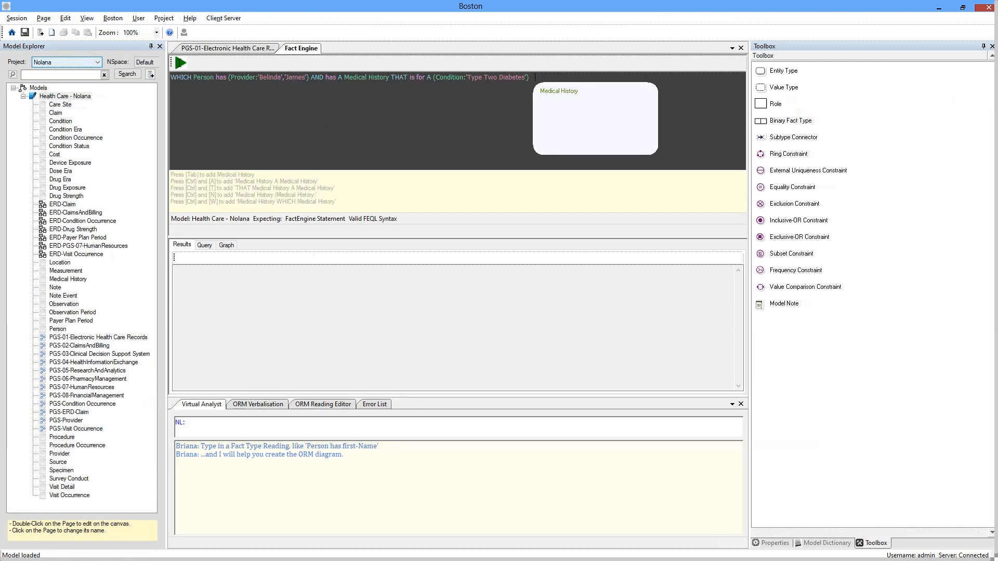
click(180, 63)
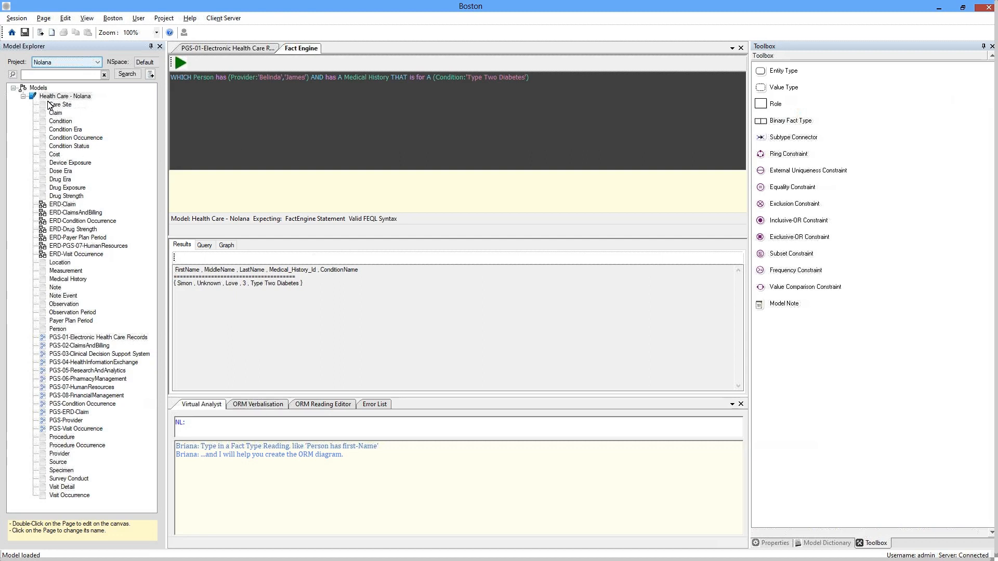
Step: Collapse and re-expand Health Care - Nolana, then return to the PGS-01-Electronic Health Care Records diagram
click(23, 96)
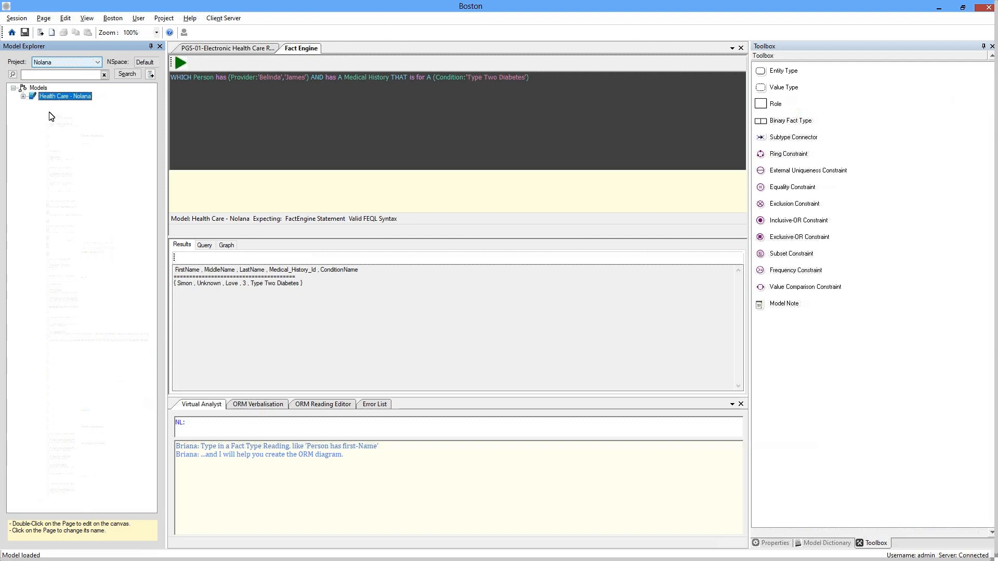
click(23, 96)
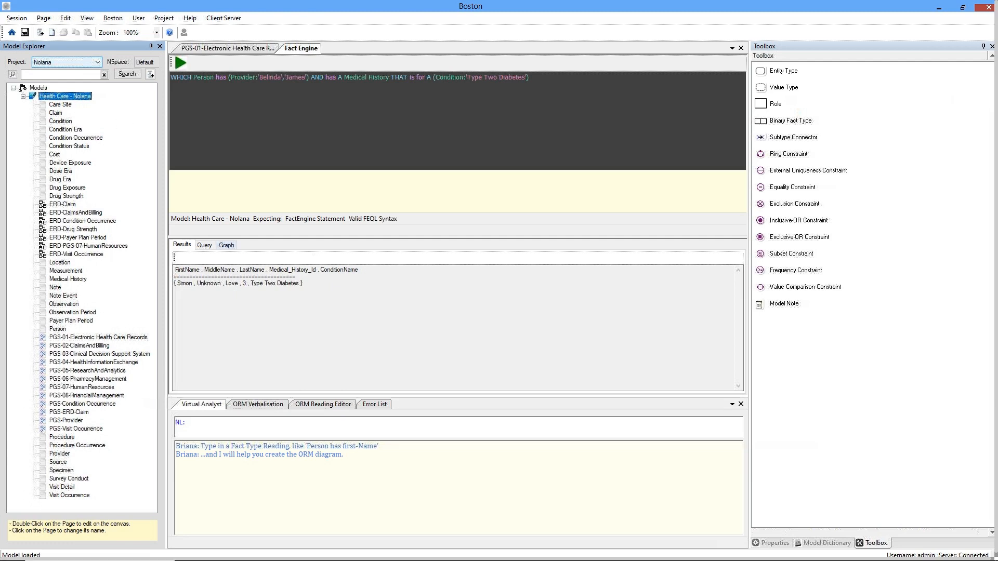
click(217, 49)
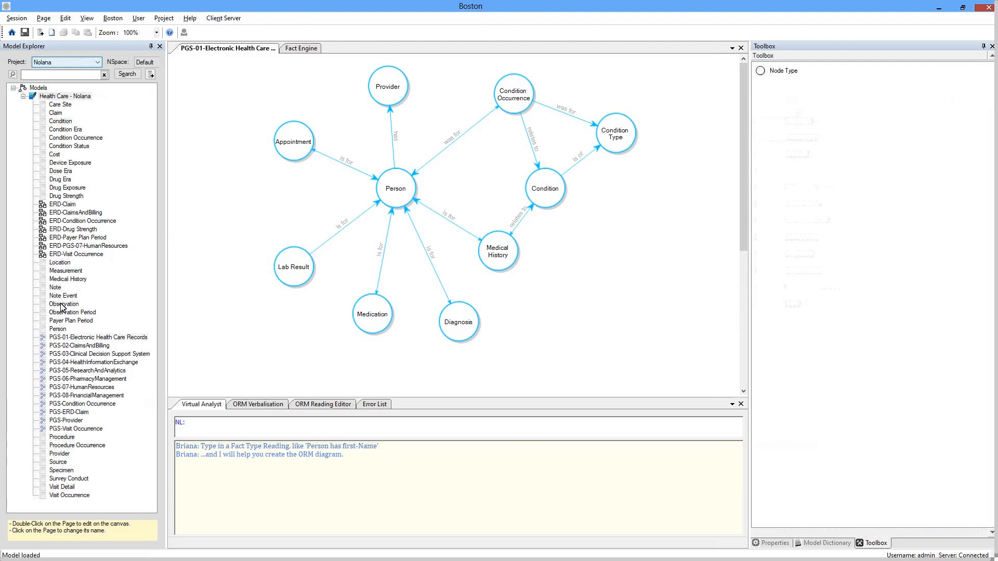
Step: Open Medical History as an ORM page and the ERD-ClaimsAndBilling diagram, then go back to PGS-01
drag(63, 280, 223, 174)
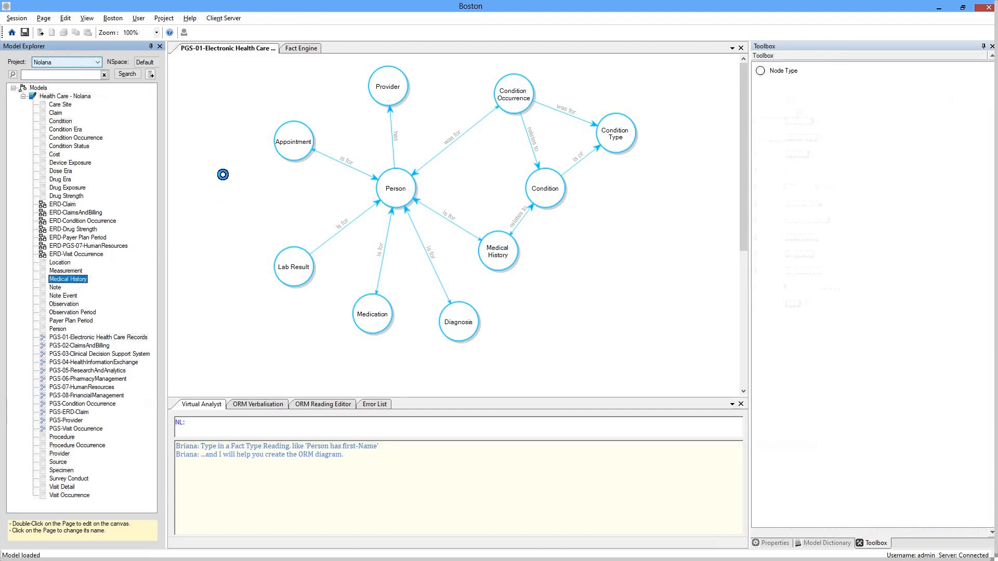
drag(223, 174, 225, 179)
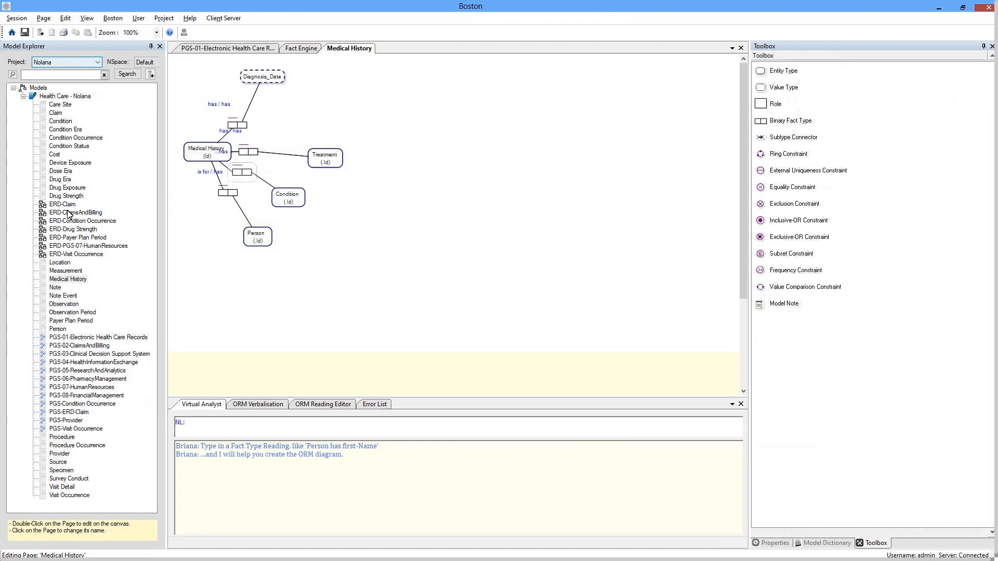
click(70, 213)
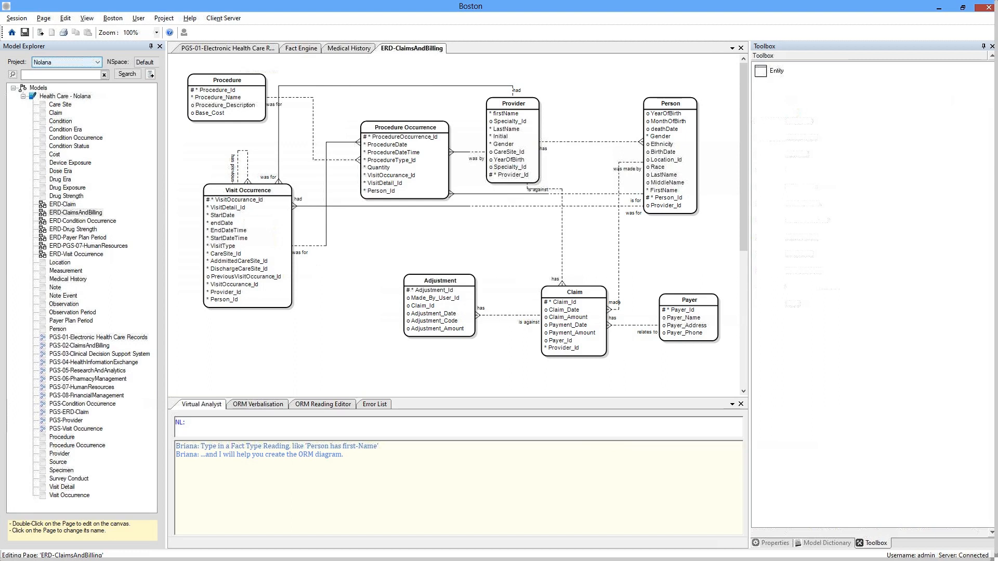
click(241, 49)
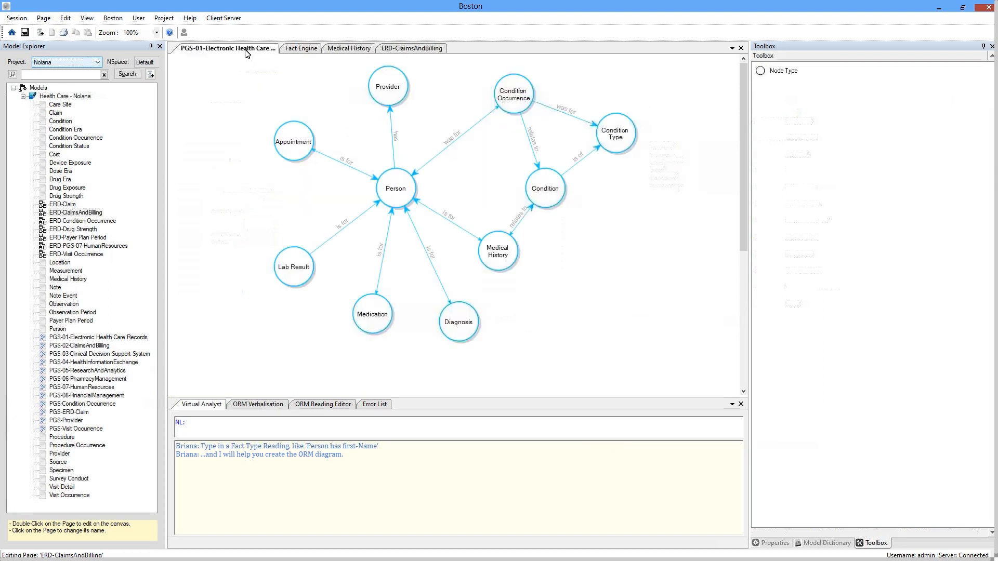
Step: Return to the Fact Engine query, then look up Claim in the Health Care - Nolana glossary
click(300, 50)
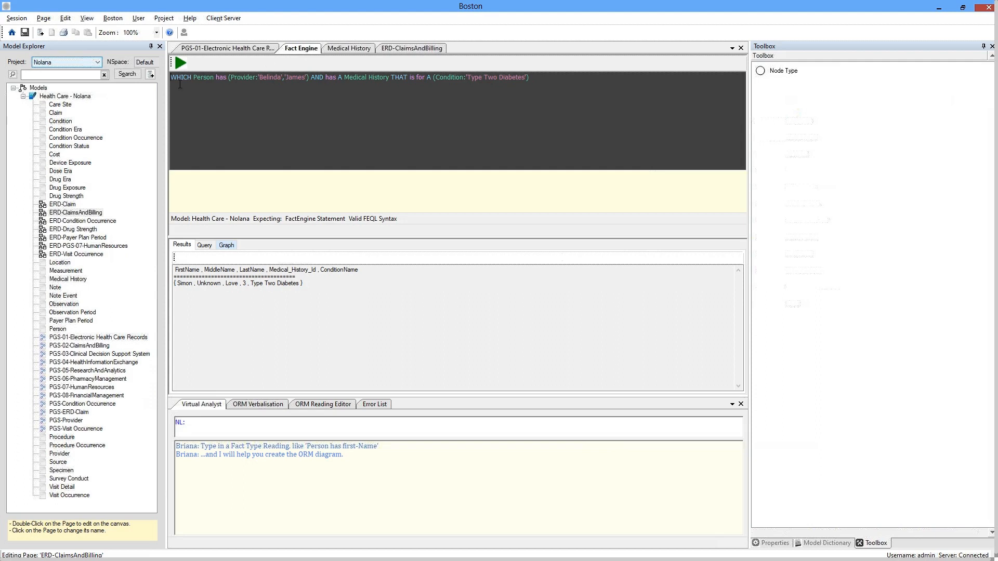
right_click(73, 97)
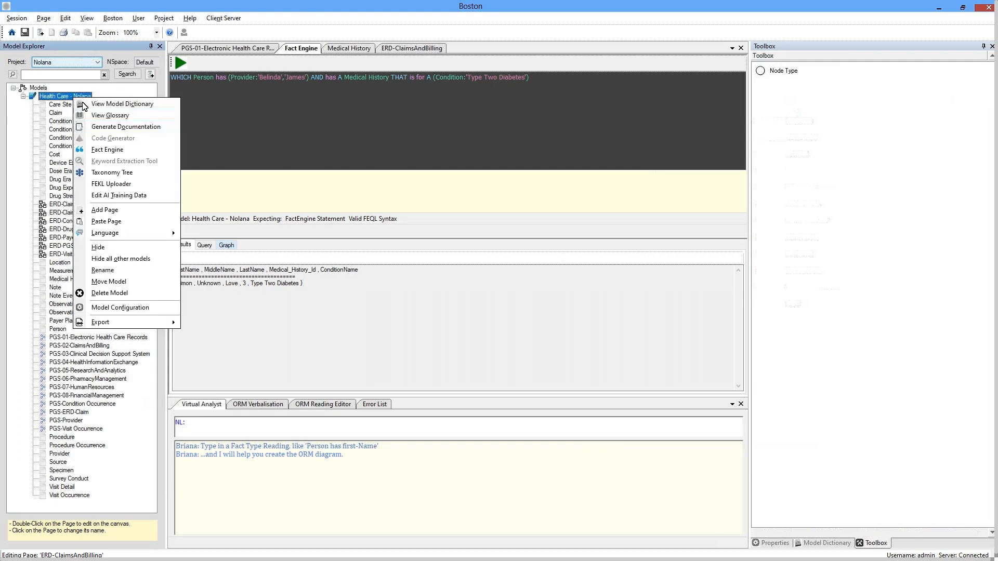
click(87, 115)
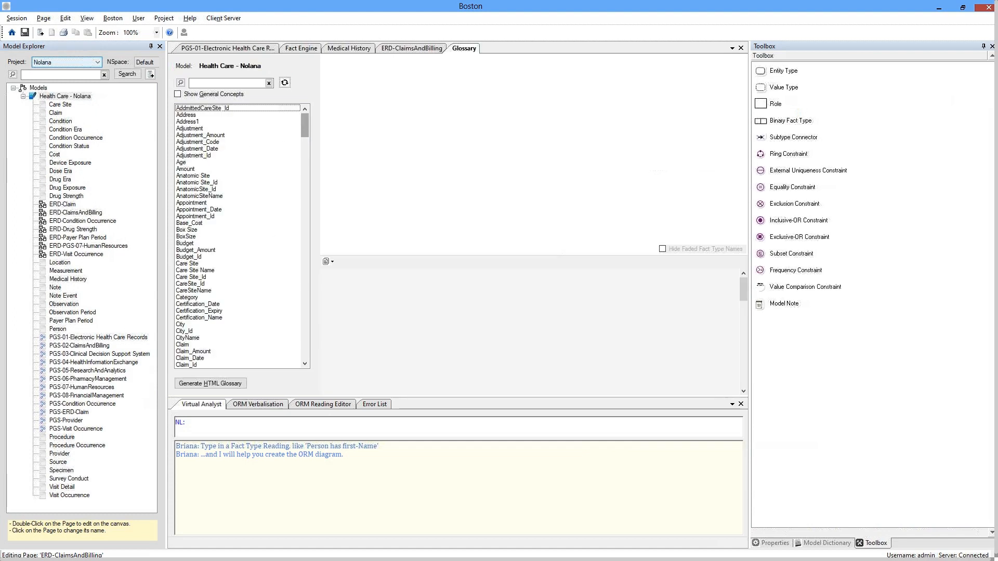
click(186, 344)
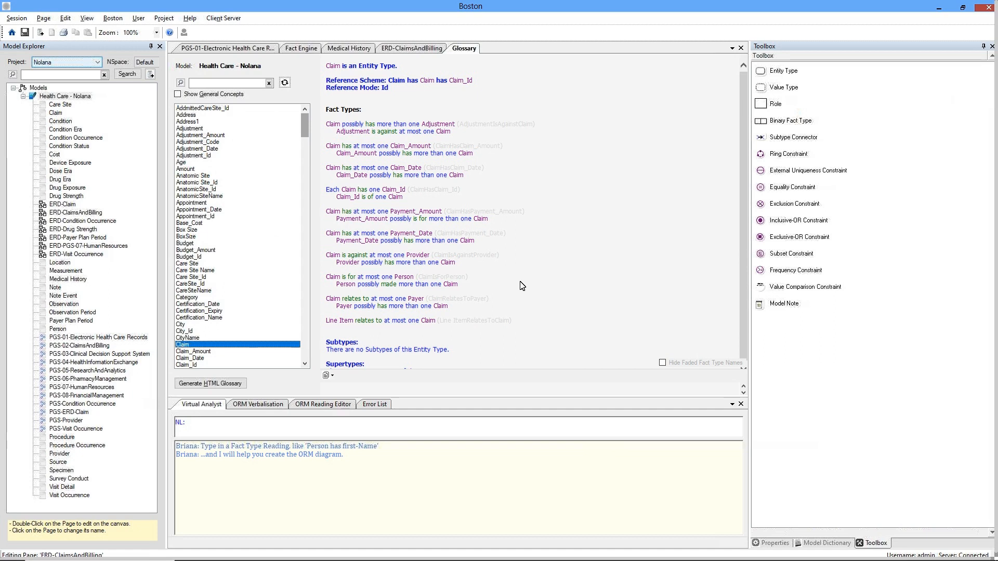
Step: Switch to the PowerPoint slide show and advance to the FactEngine Advantage slide
key(alt+Tab)
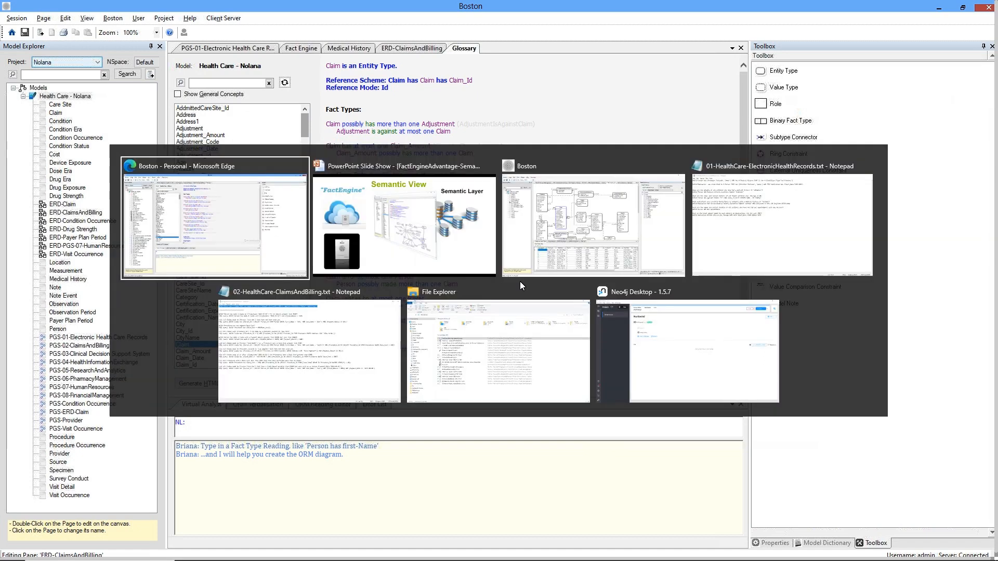
key(alt+Tab)
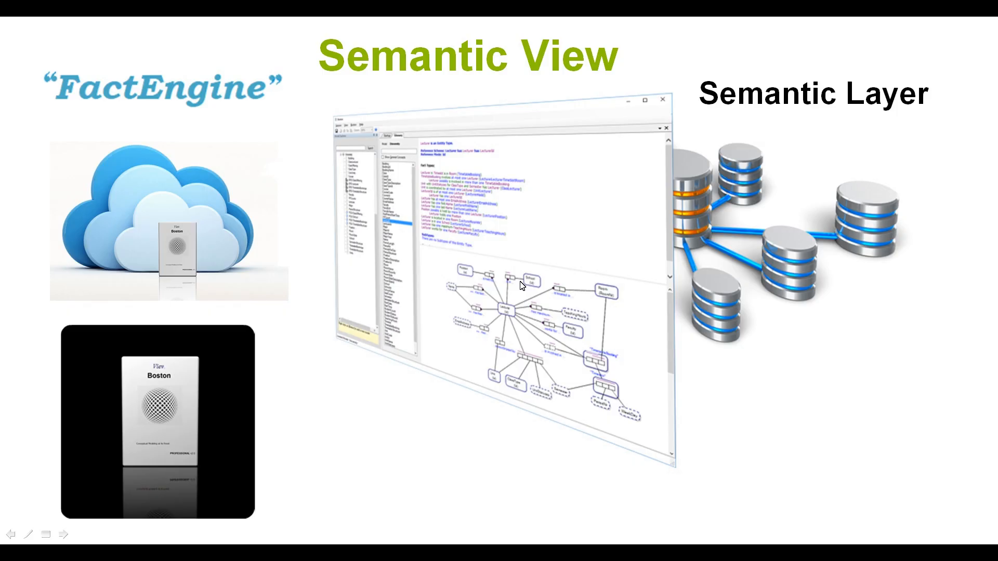
click(522, 285)
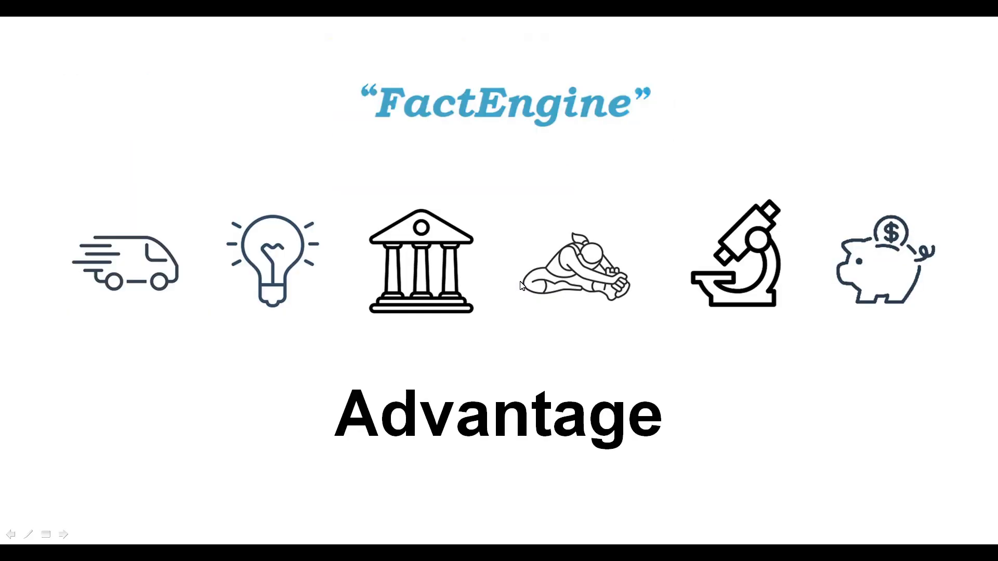